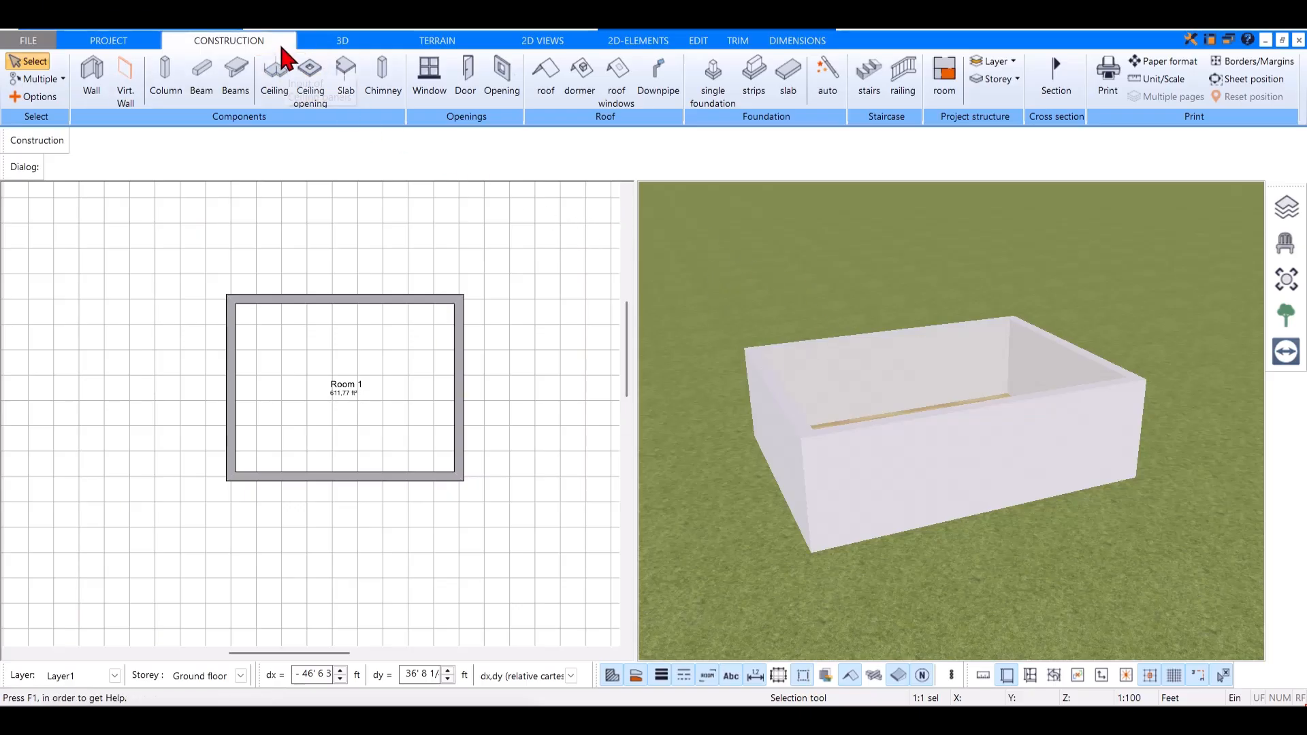
Step: Start inserting single windows and choose the 2flg.1/3 w window from the catalogue after browsing its Georgian bar window folder
left_click(423, 102)
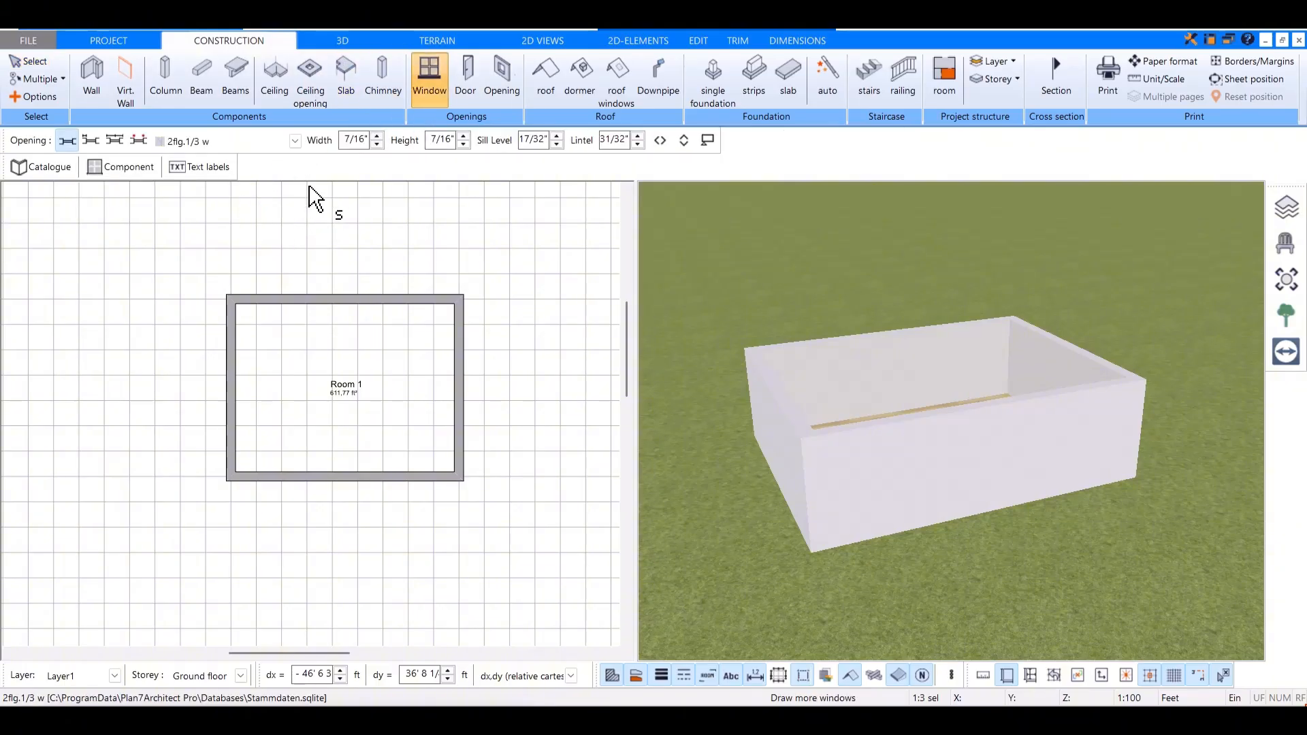
scroll(304, 231, "up", 1)
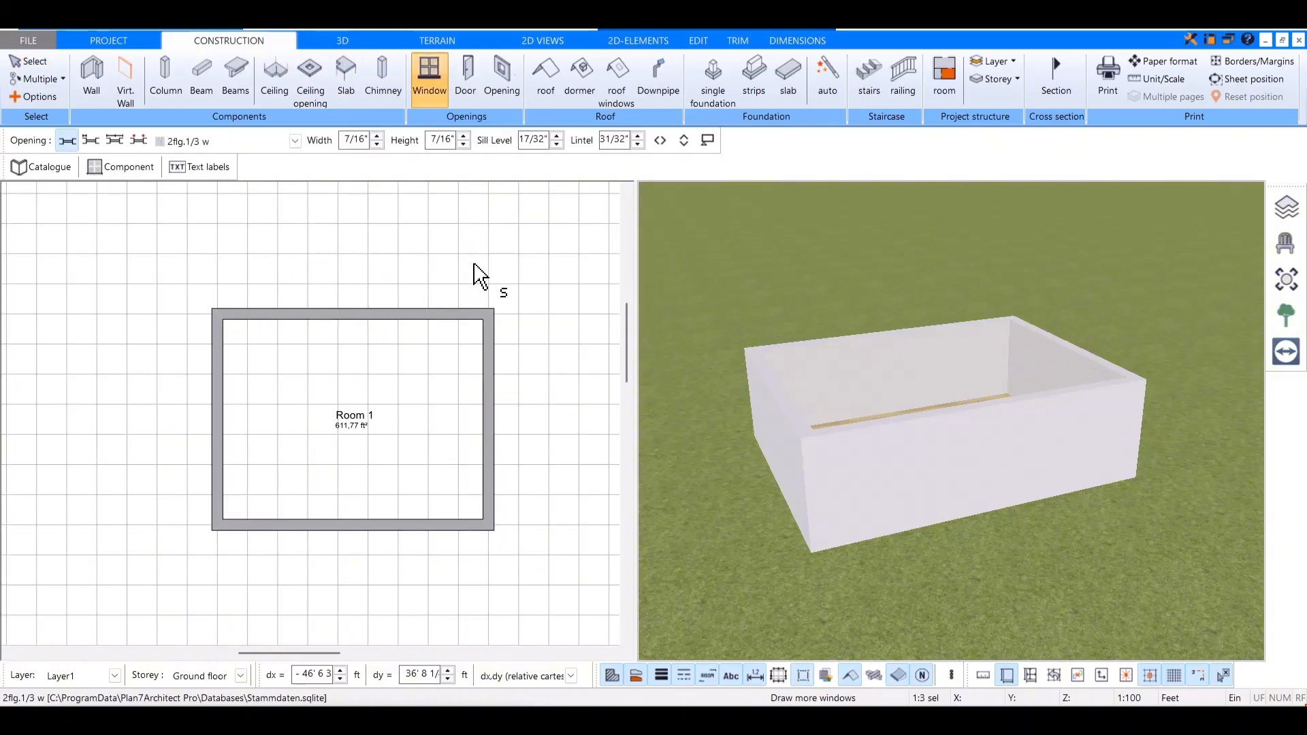
left_click(67, 141)
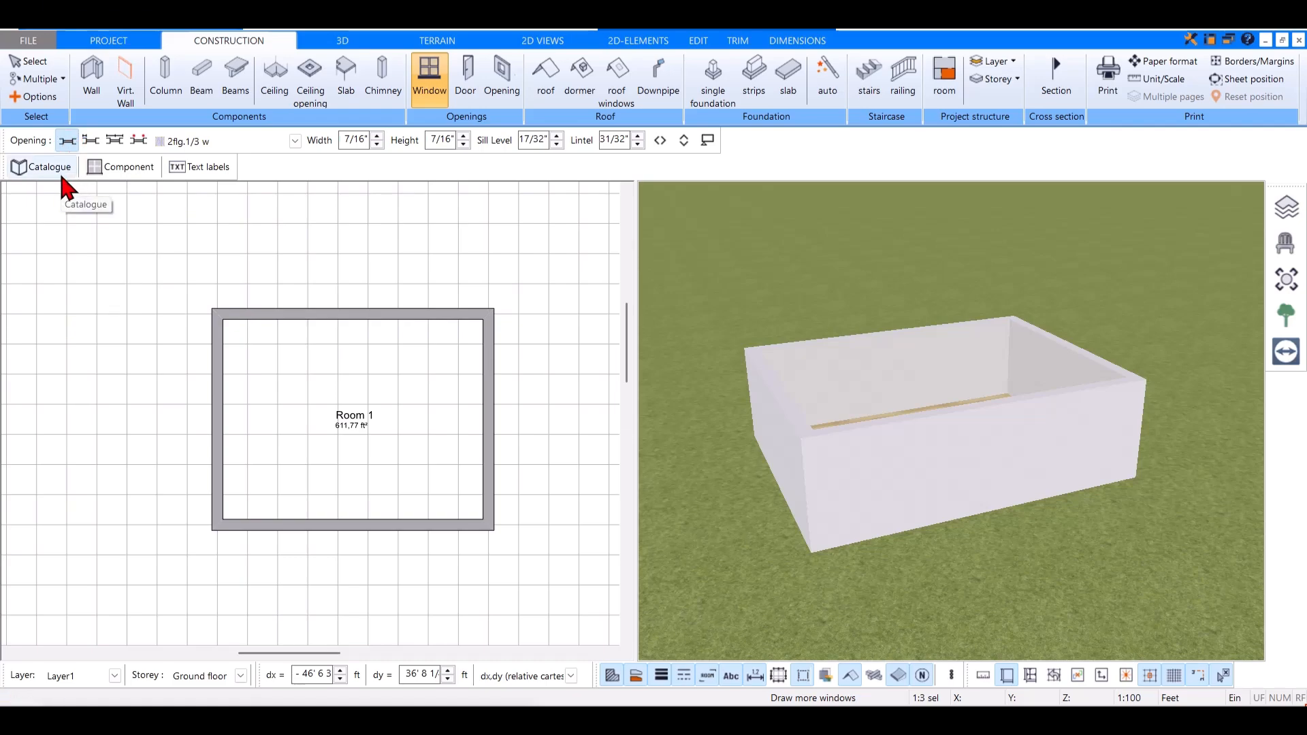
left_click(60, 170)
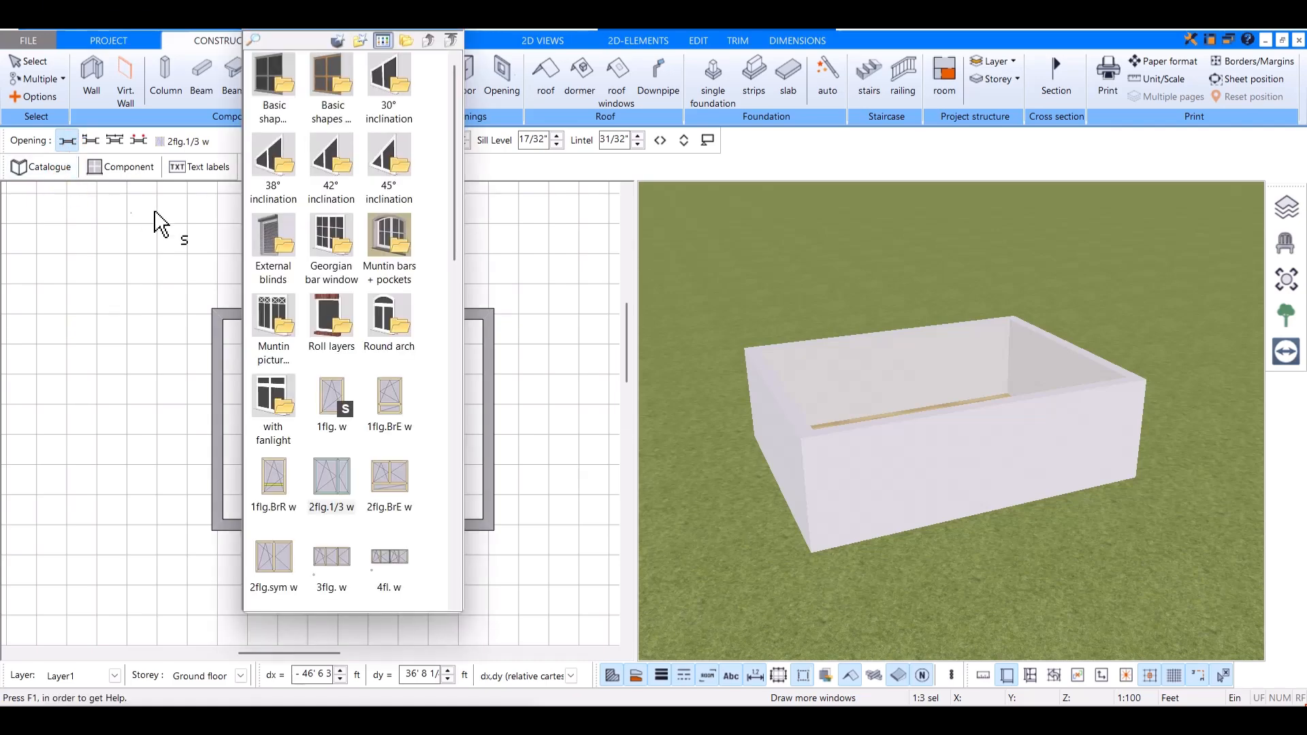
scroll(436, 490, "down", 10)
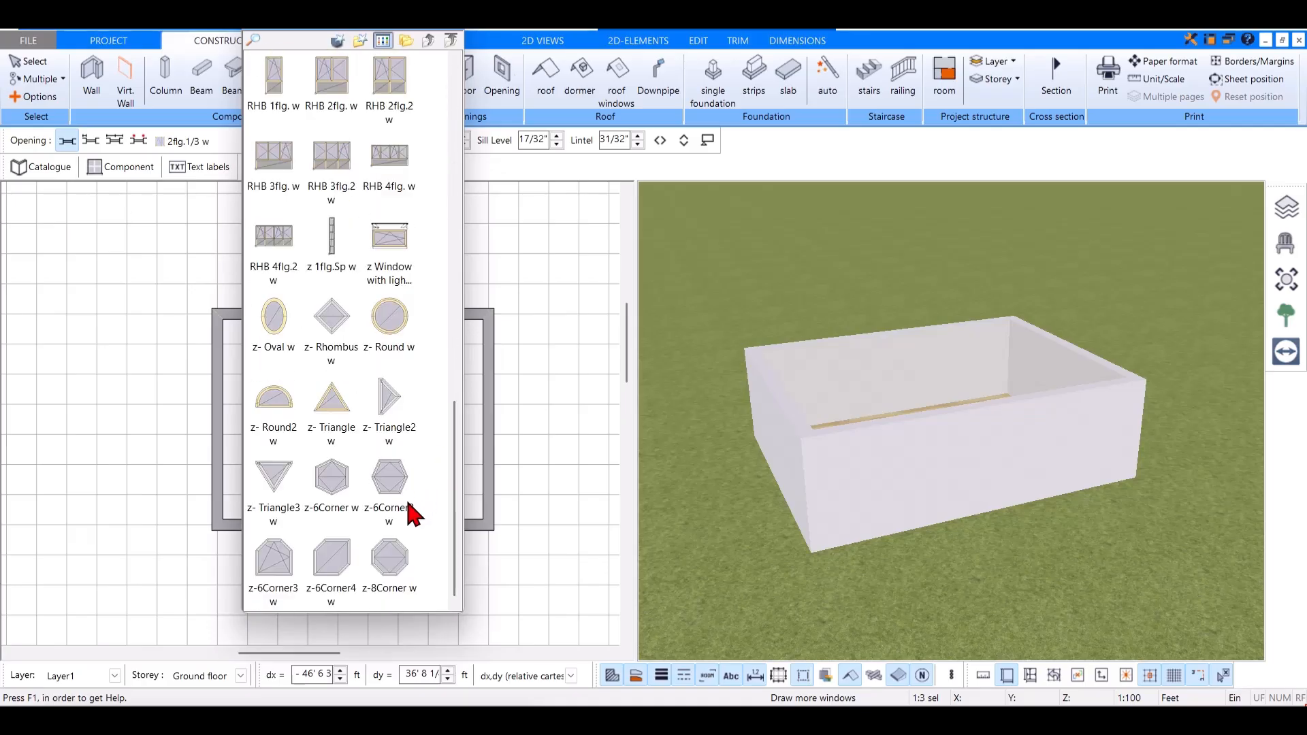
scroll(409, 505, "up", 10)
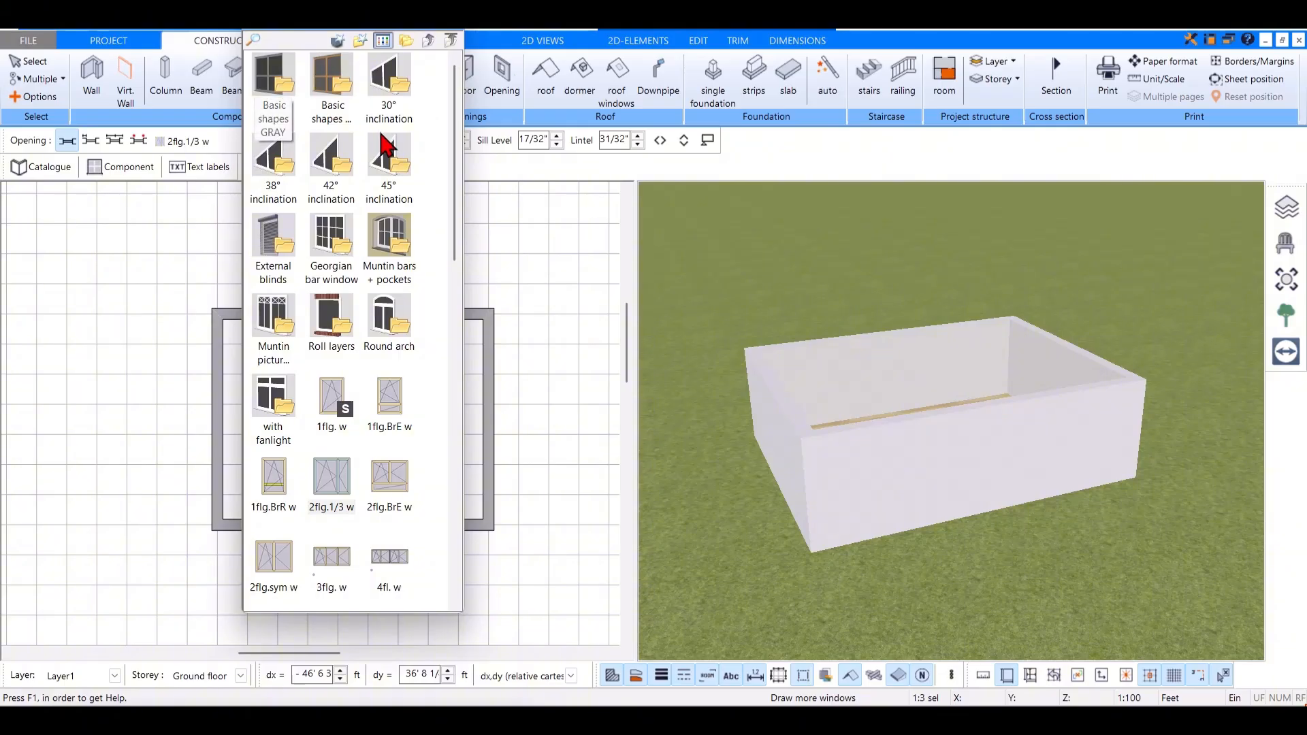
double_click(338, 246)
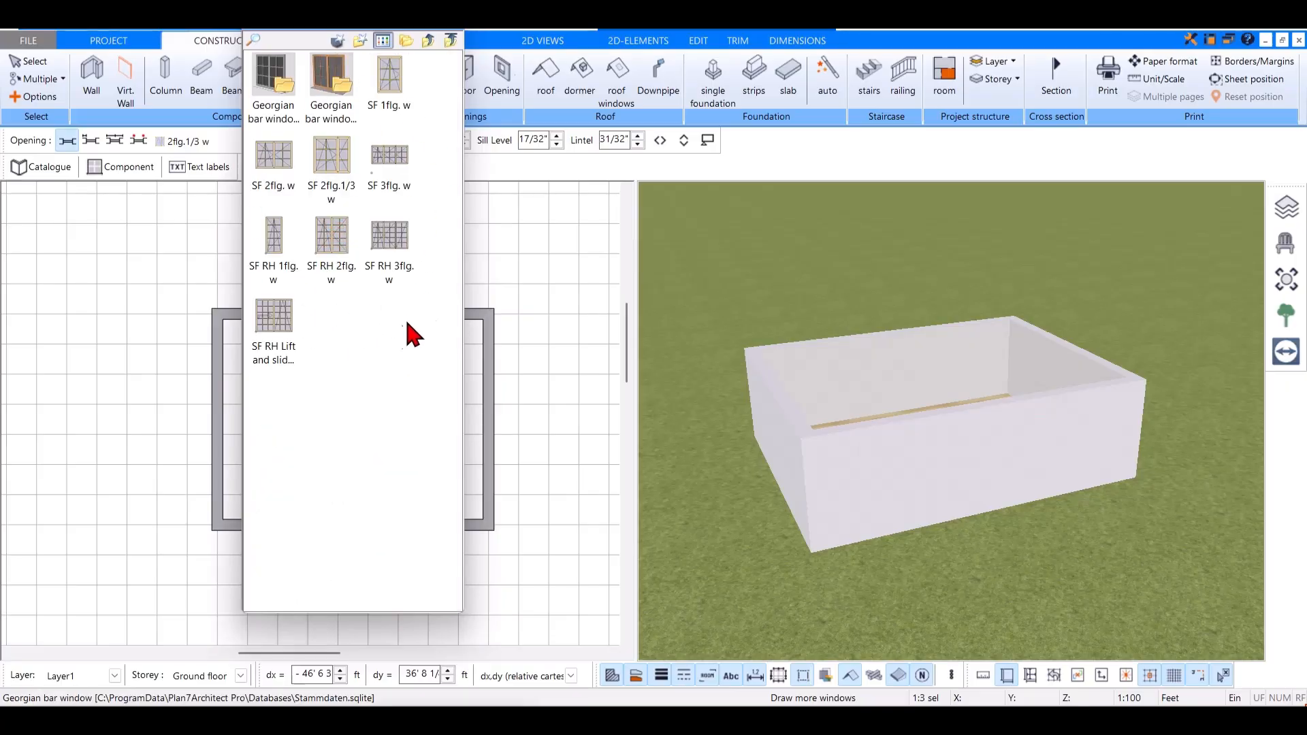
left_click(426, 42)
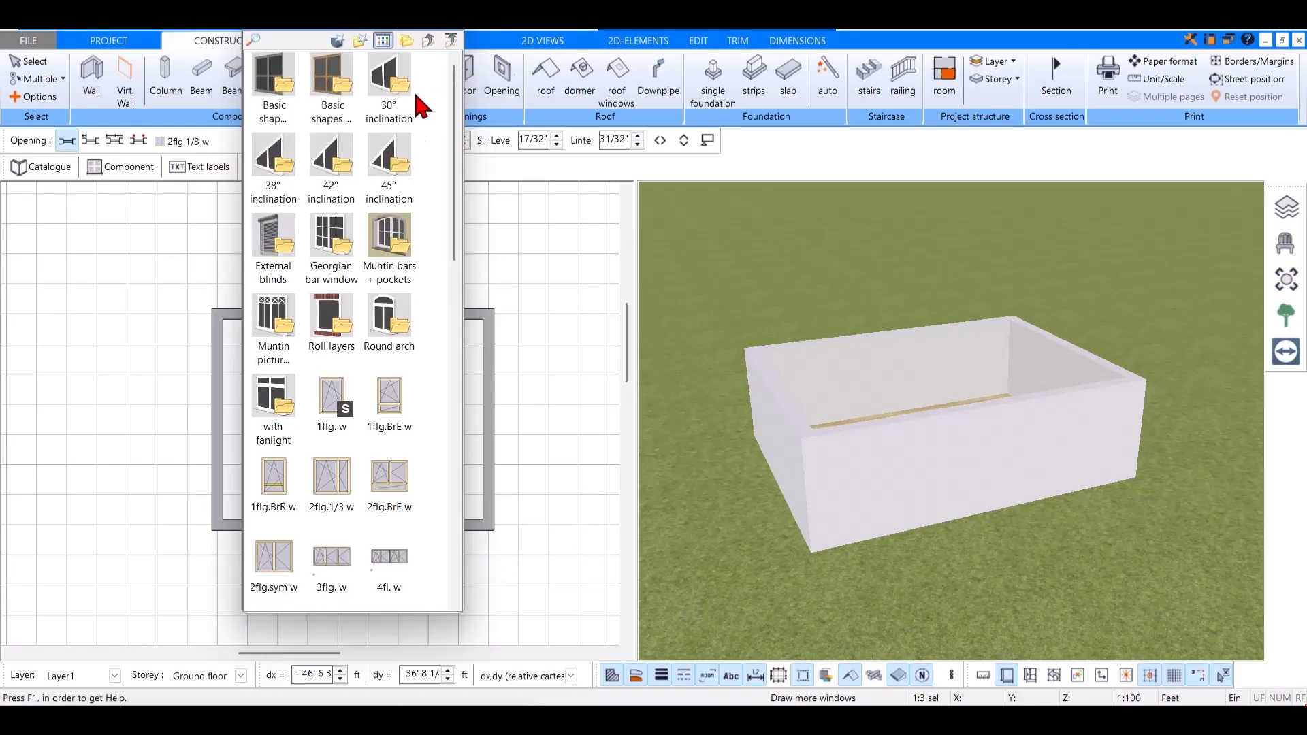
left_click_drag(345, 464, 458, 31)
left_click(458, 32)
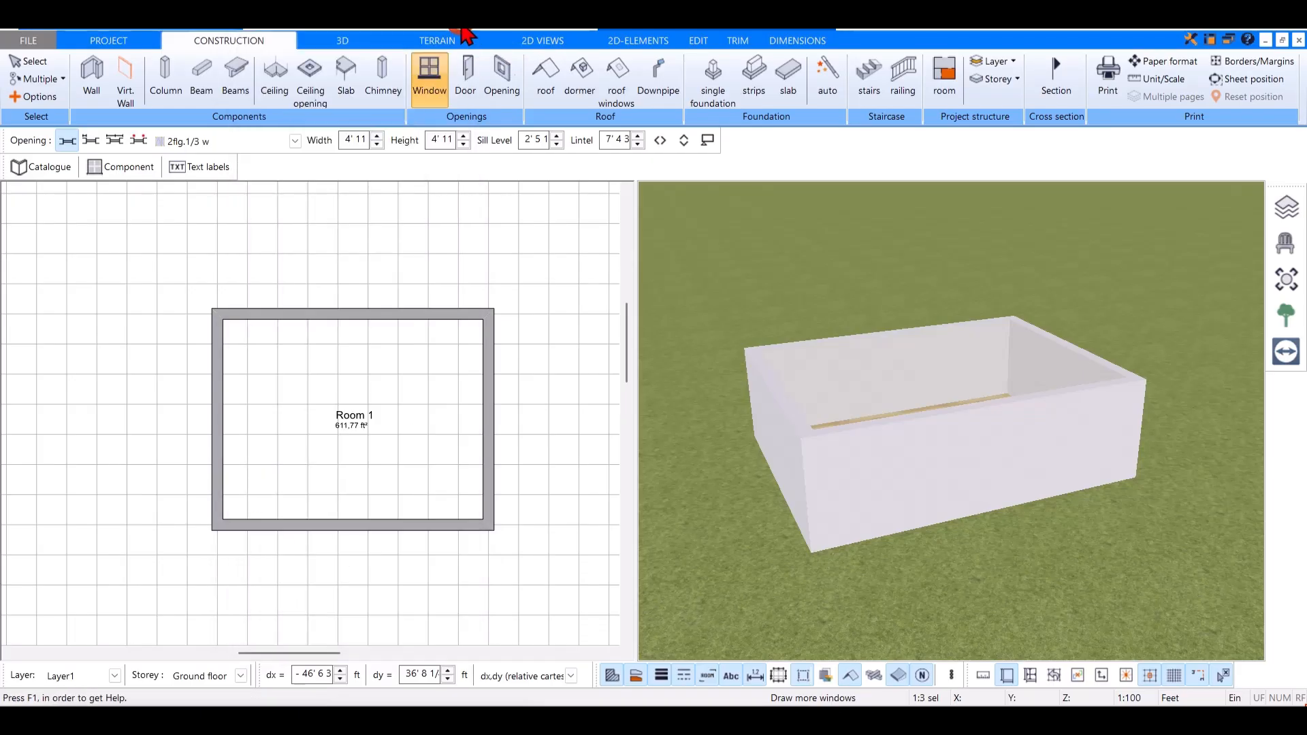
Step: Place the window by its centre point in the plan's lower wall, about 4 ft from the left outer corner
left_click(272, 526)
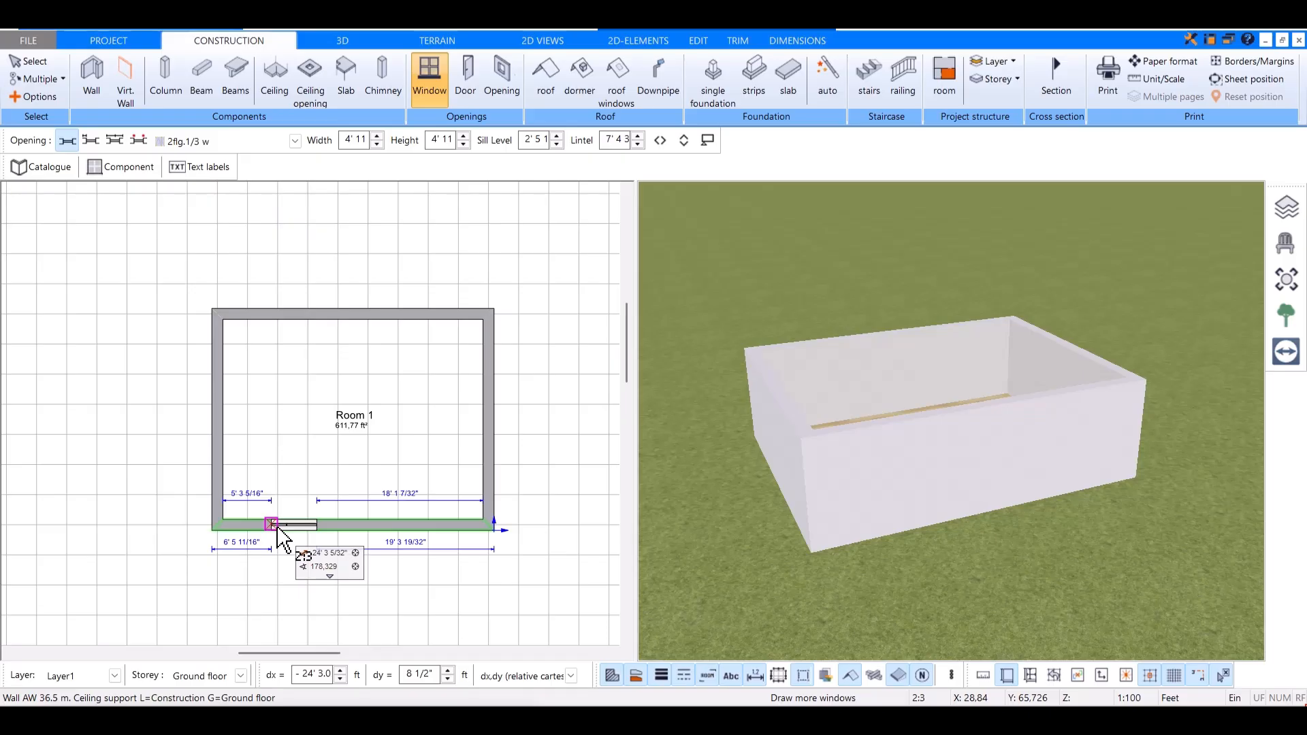
key("ctrl+w")
key("ctrl+w")
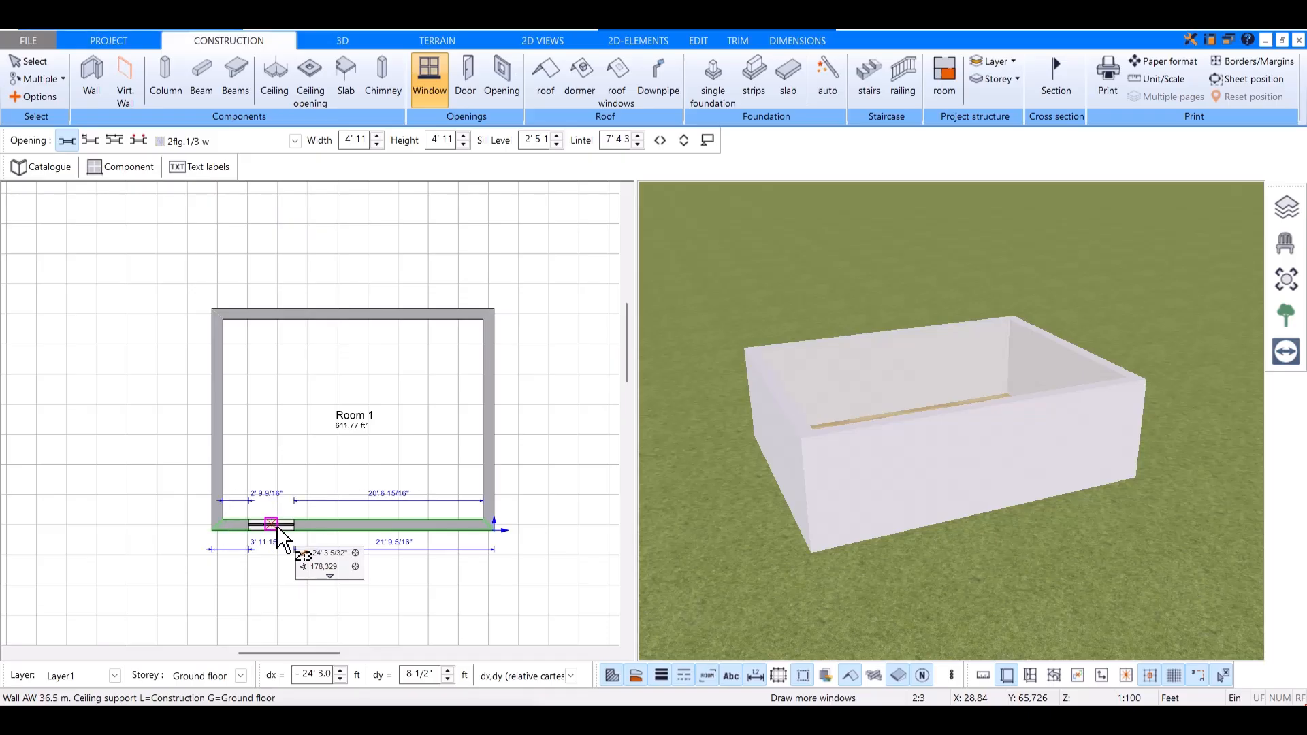
key("ctrl+w")
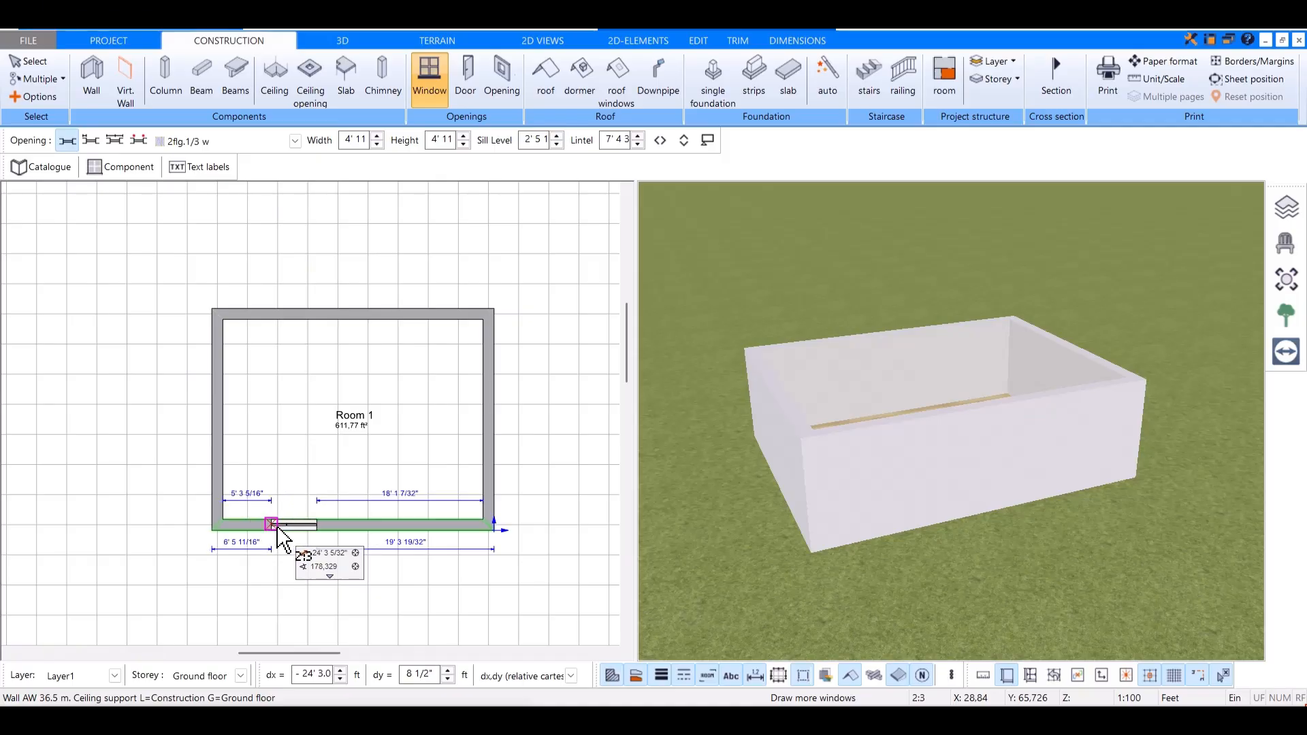
key("ctrl+w")
key("ctrl+w")
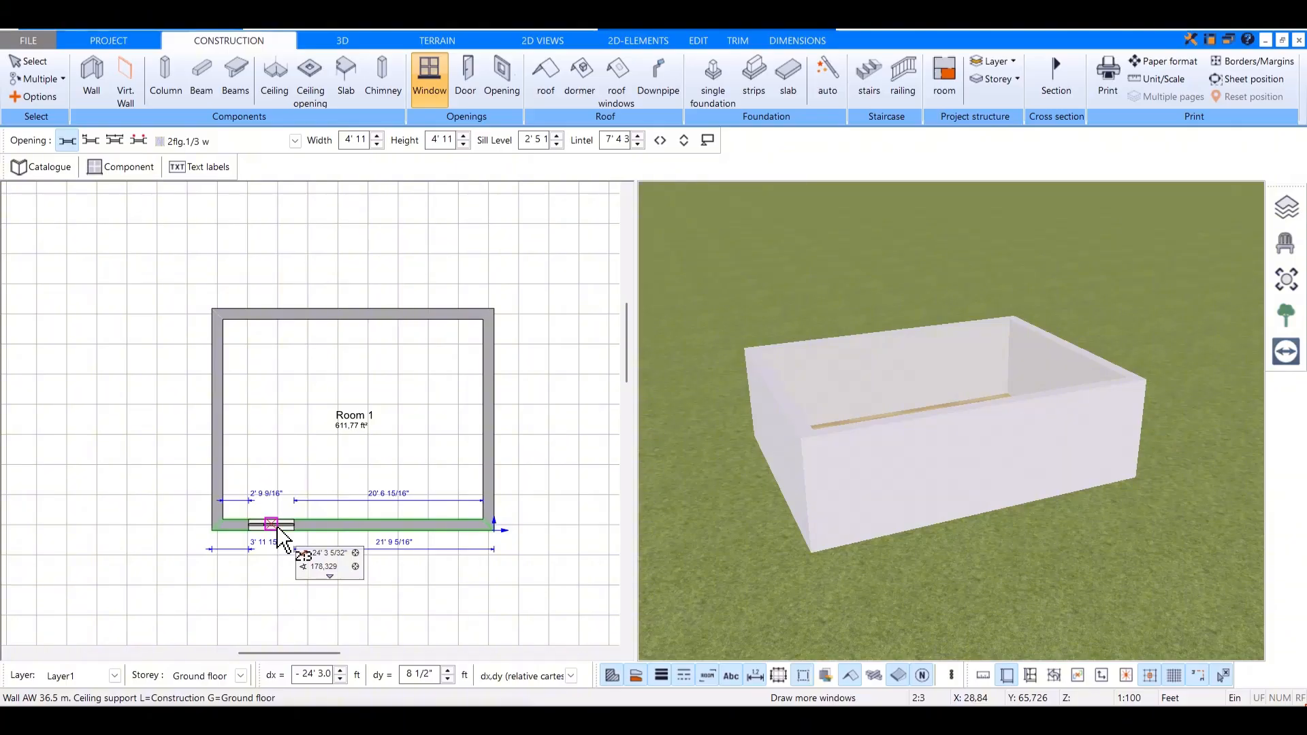
left_click(279, 529)
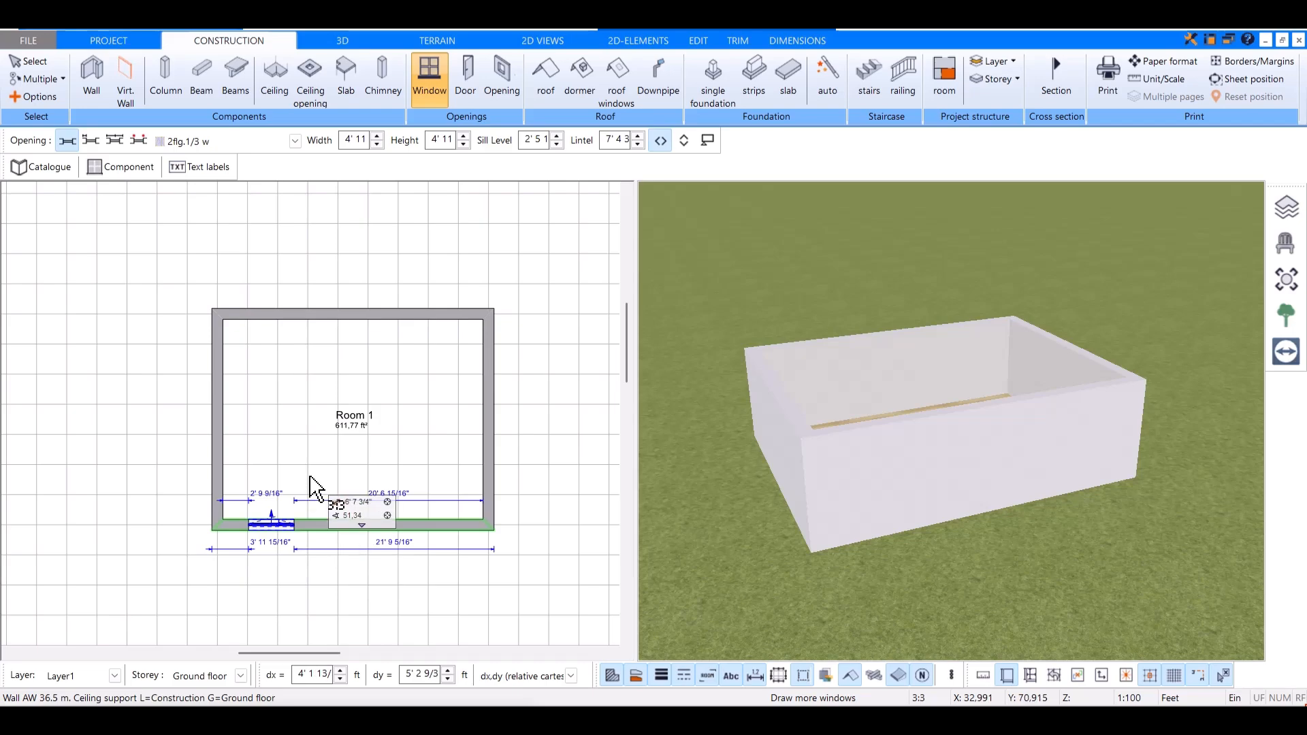
right_click(309, 475)
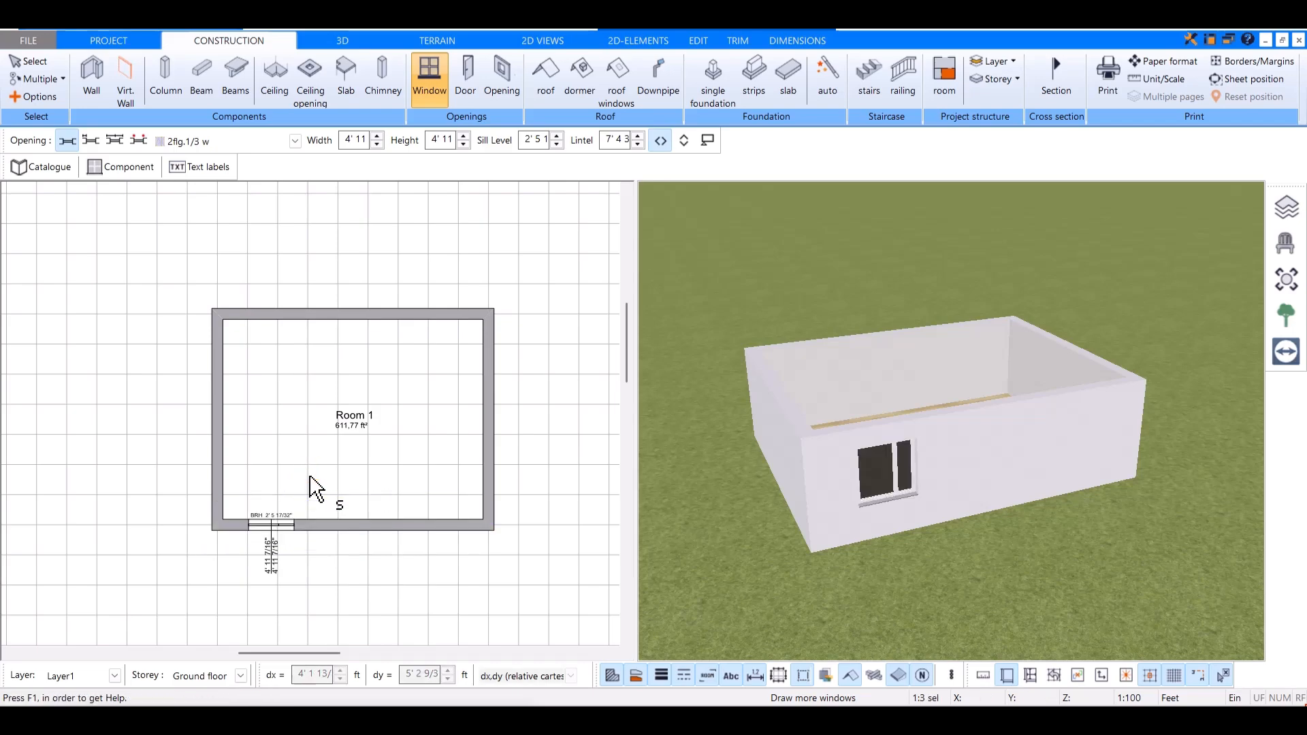
scroll(921, 483, "up", 2)
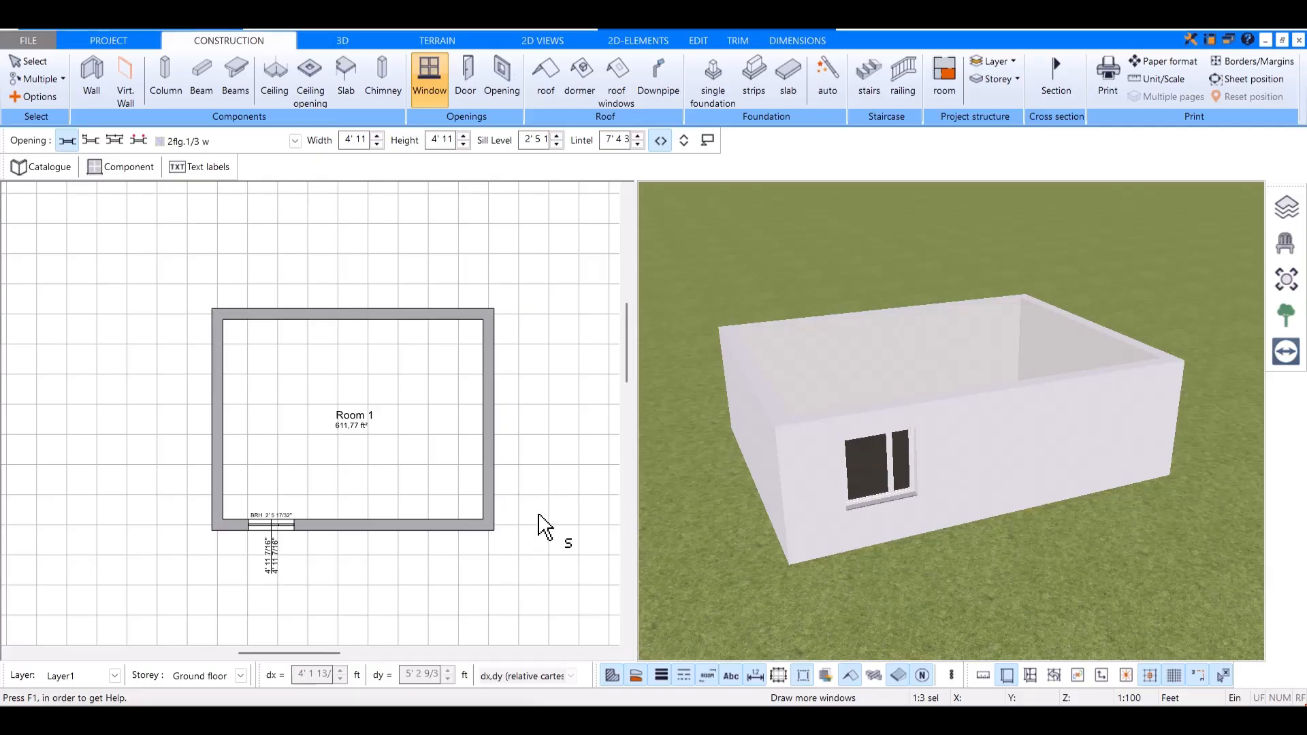
key("Escape")
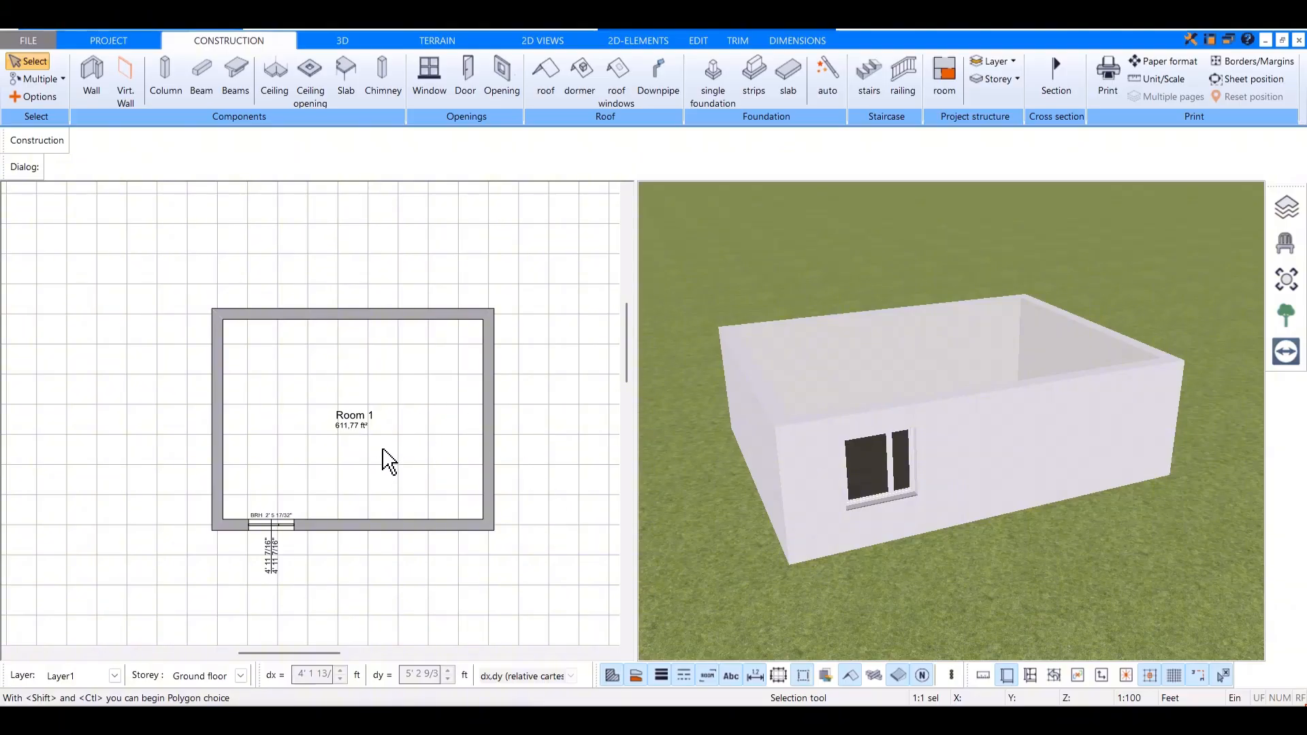
Step: Set the sill level of the window in the lower wall to 3 ft
left_click(272, 529)
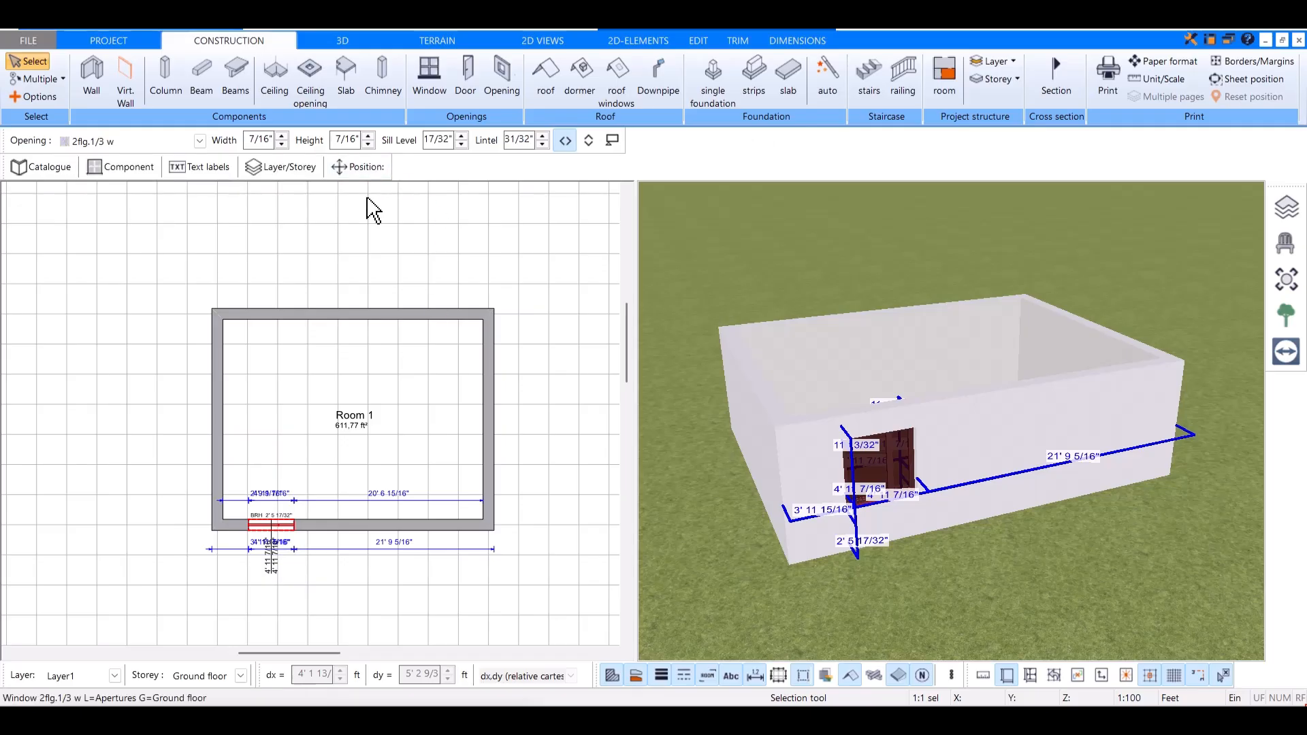
double_click(452, 141)
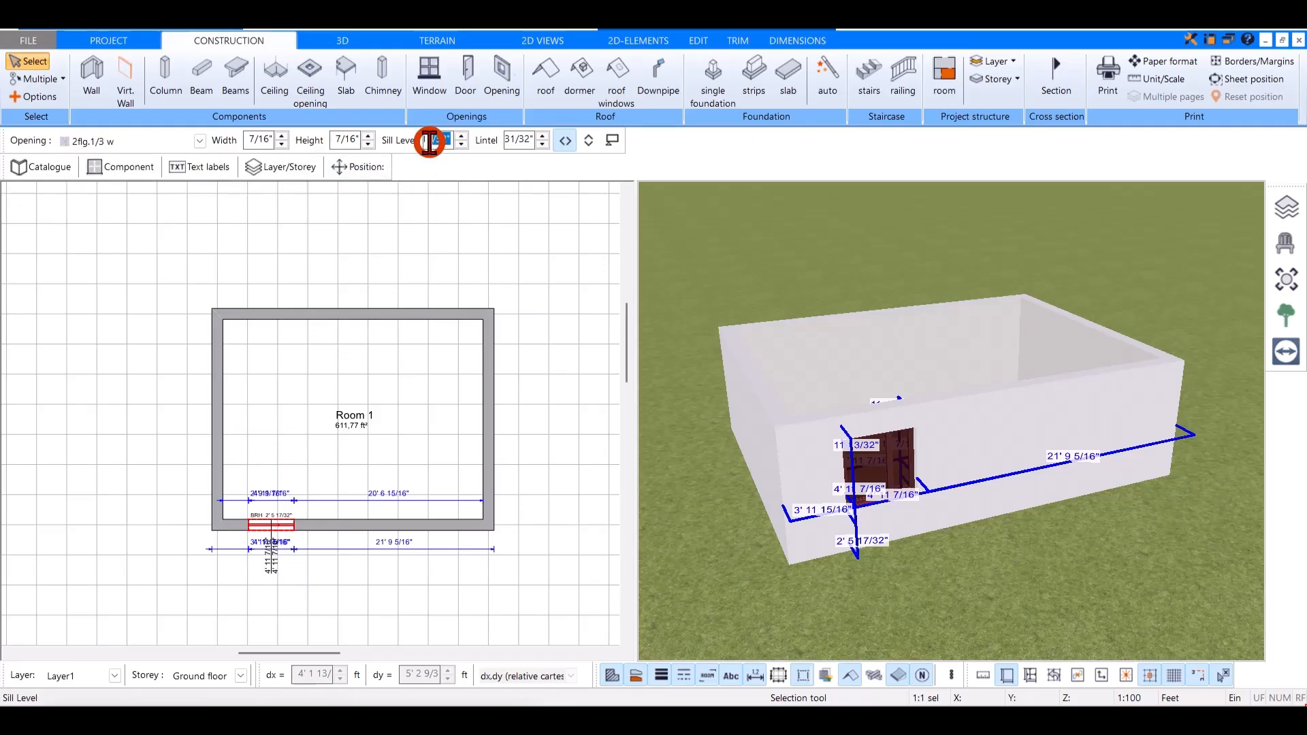
key("BackSpace")
type("3")
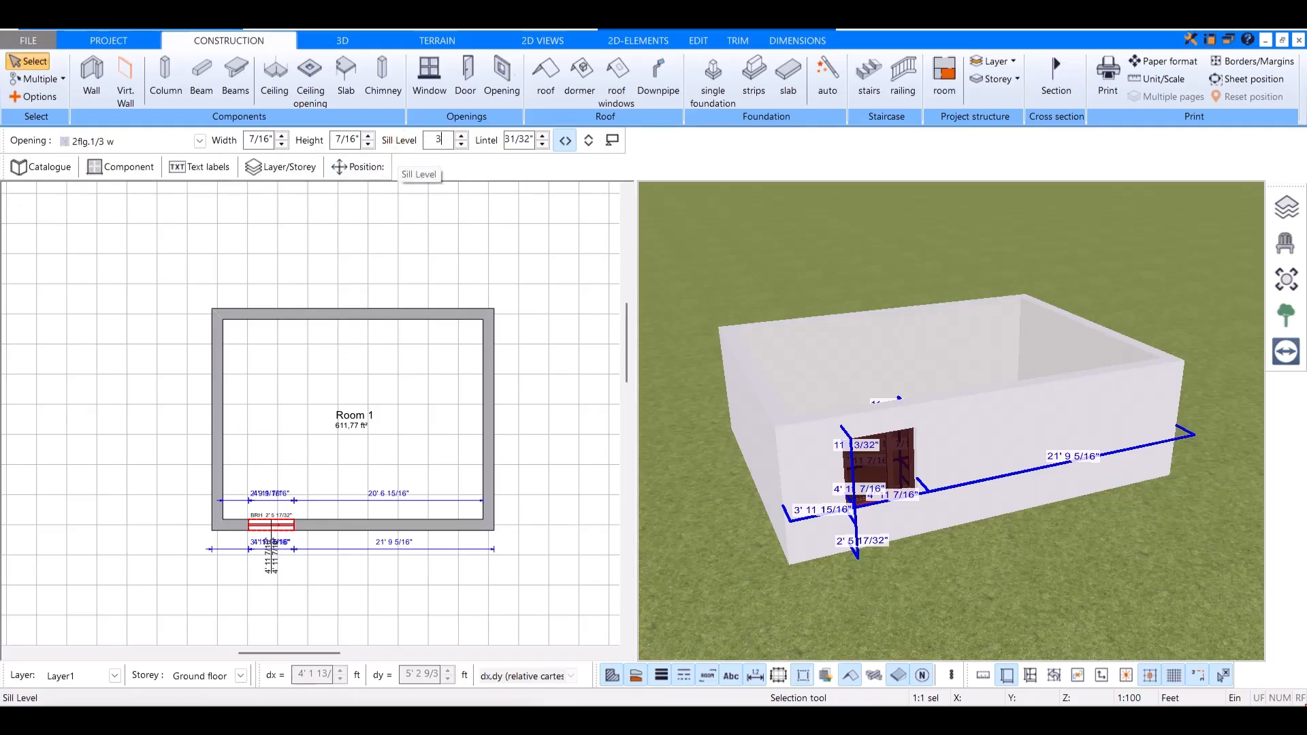
key("Return")
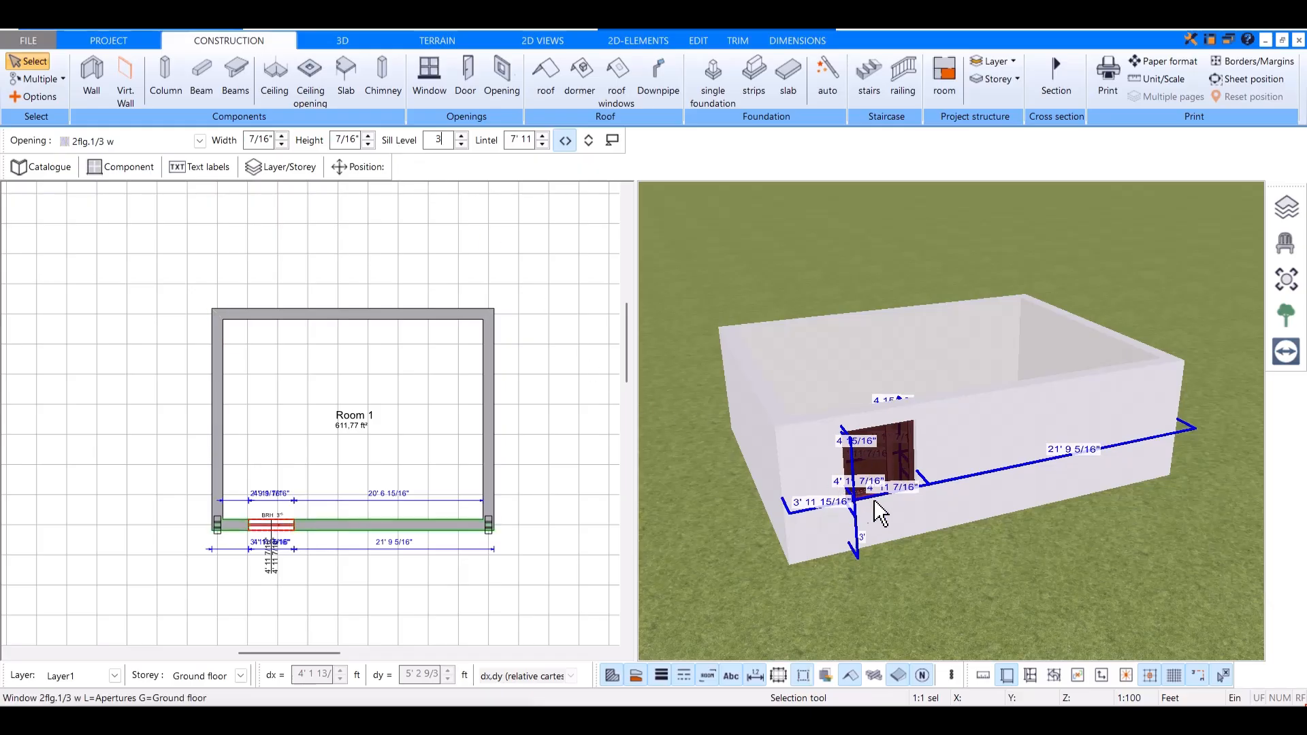
left_click(579, 356)
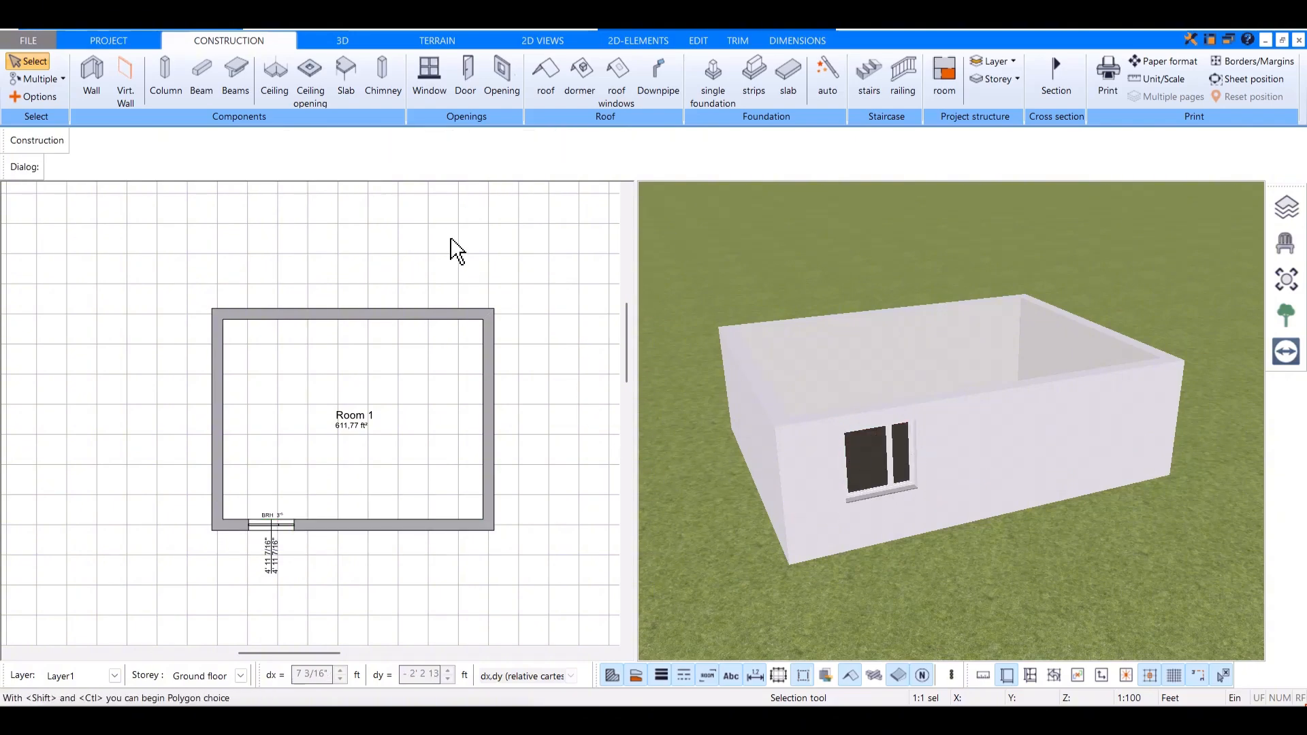
Step: Insert a second window in the plan's lower wall at a distance of 8 ft from the lower-right outer corner
left_click(428, 91)
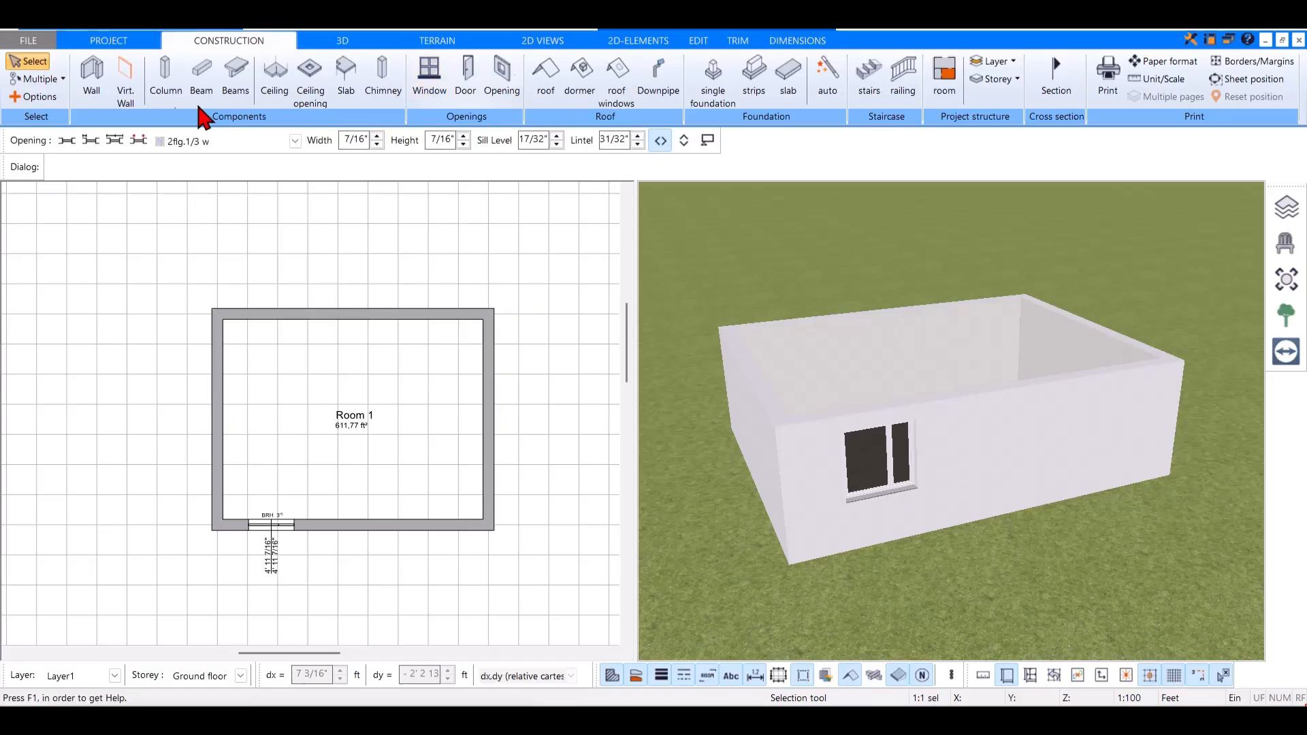
left_click(89, 140)
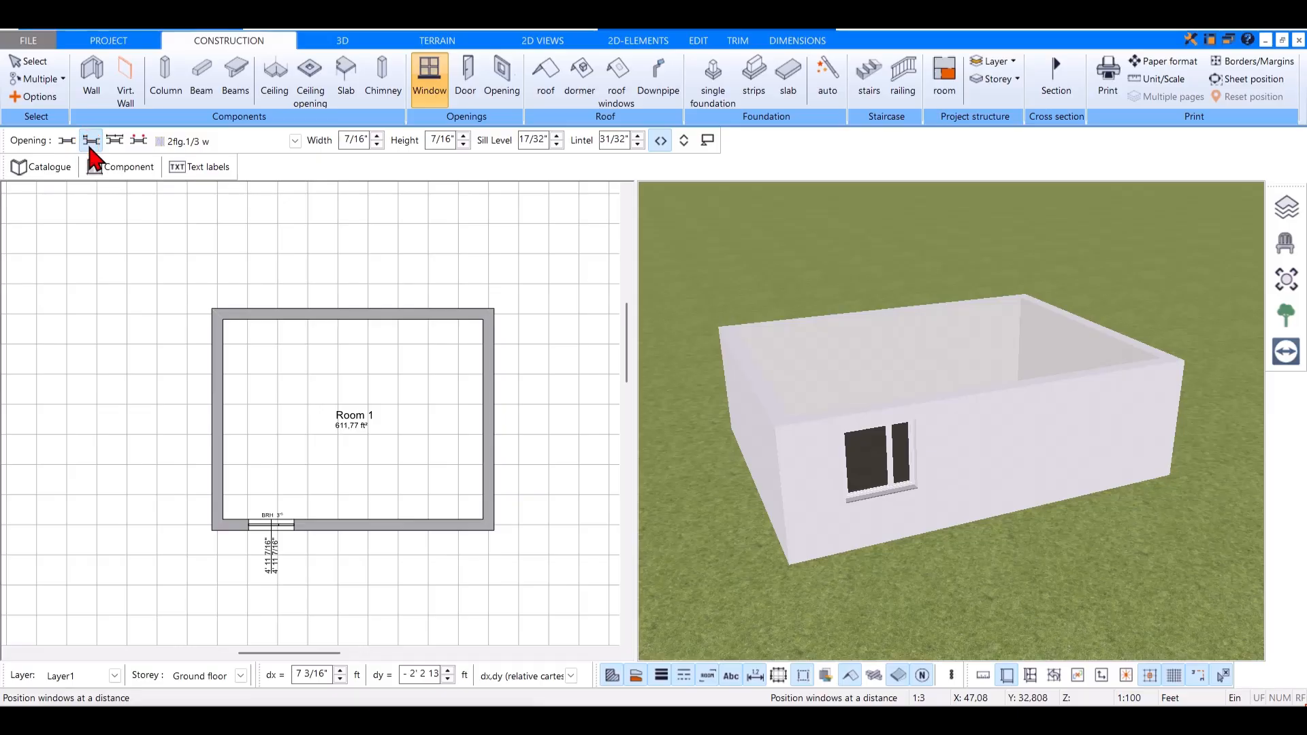
left_click(492, 532)
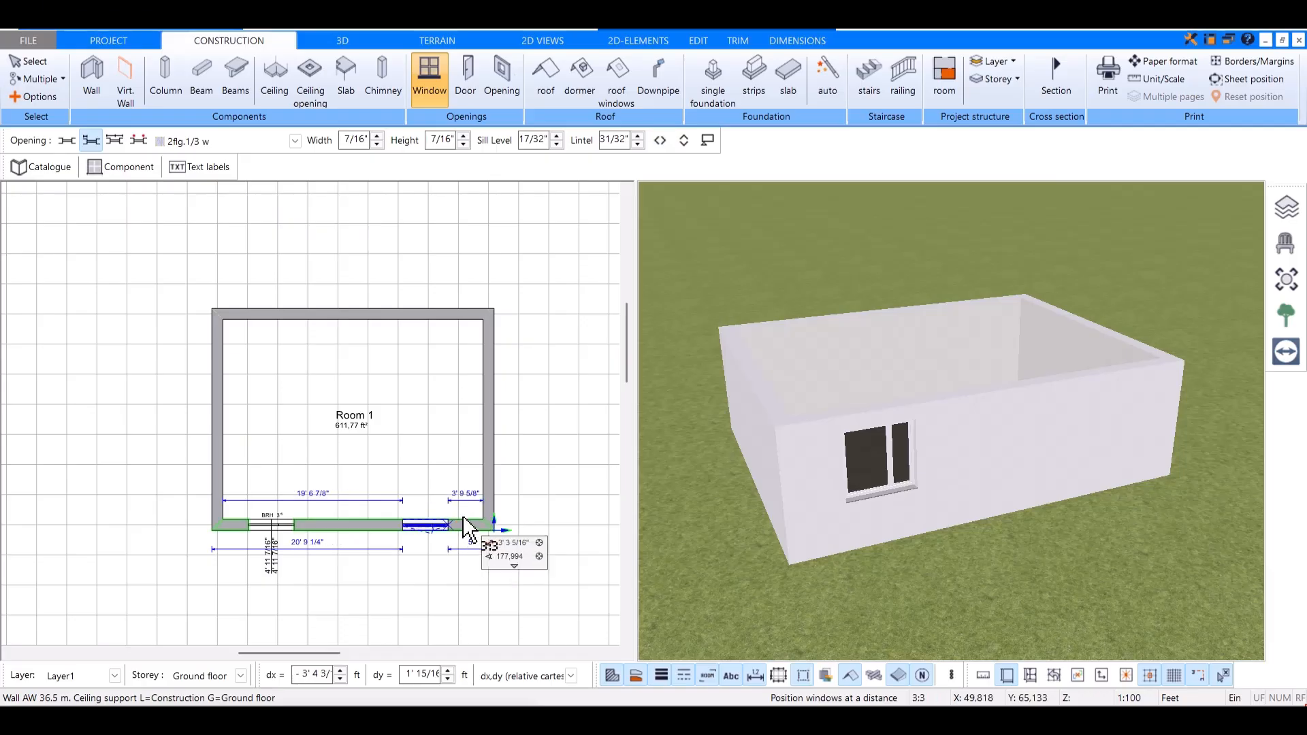
left_click(457, 493)
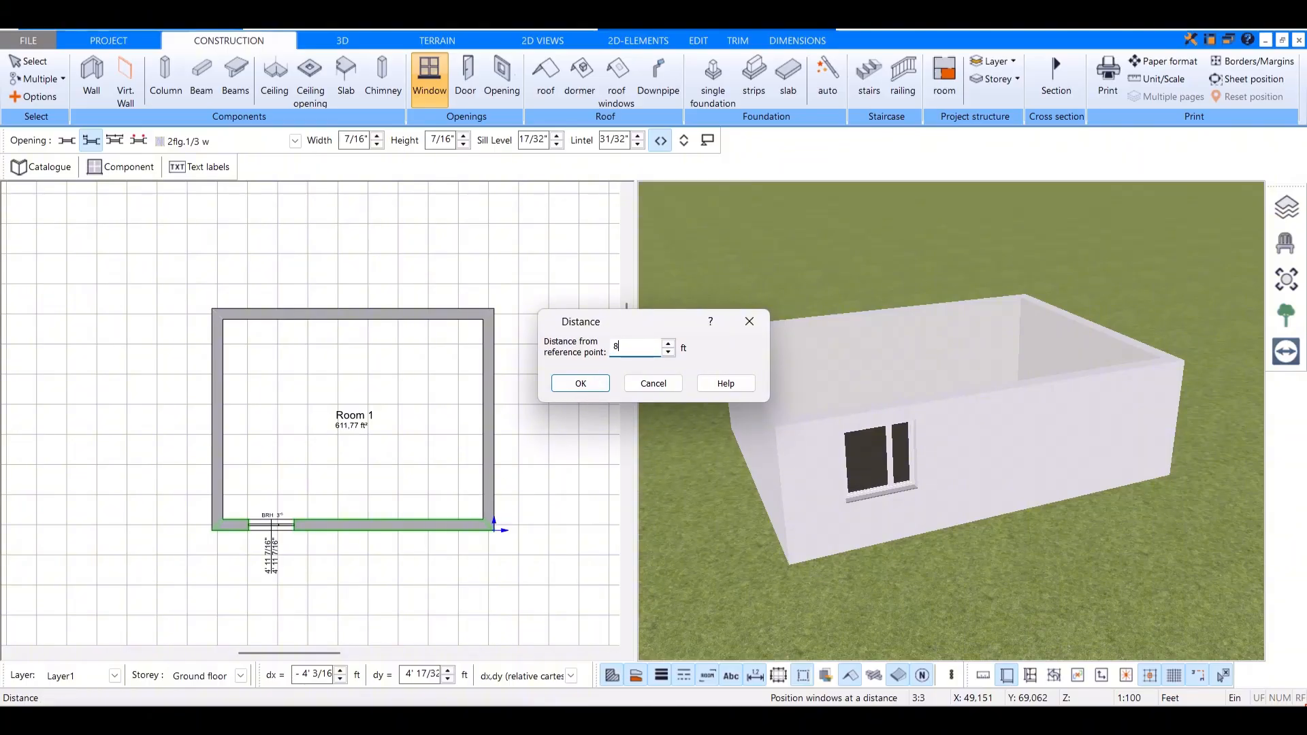
left_click(592, 384)
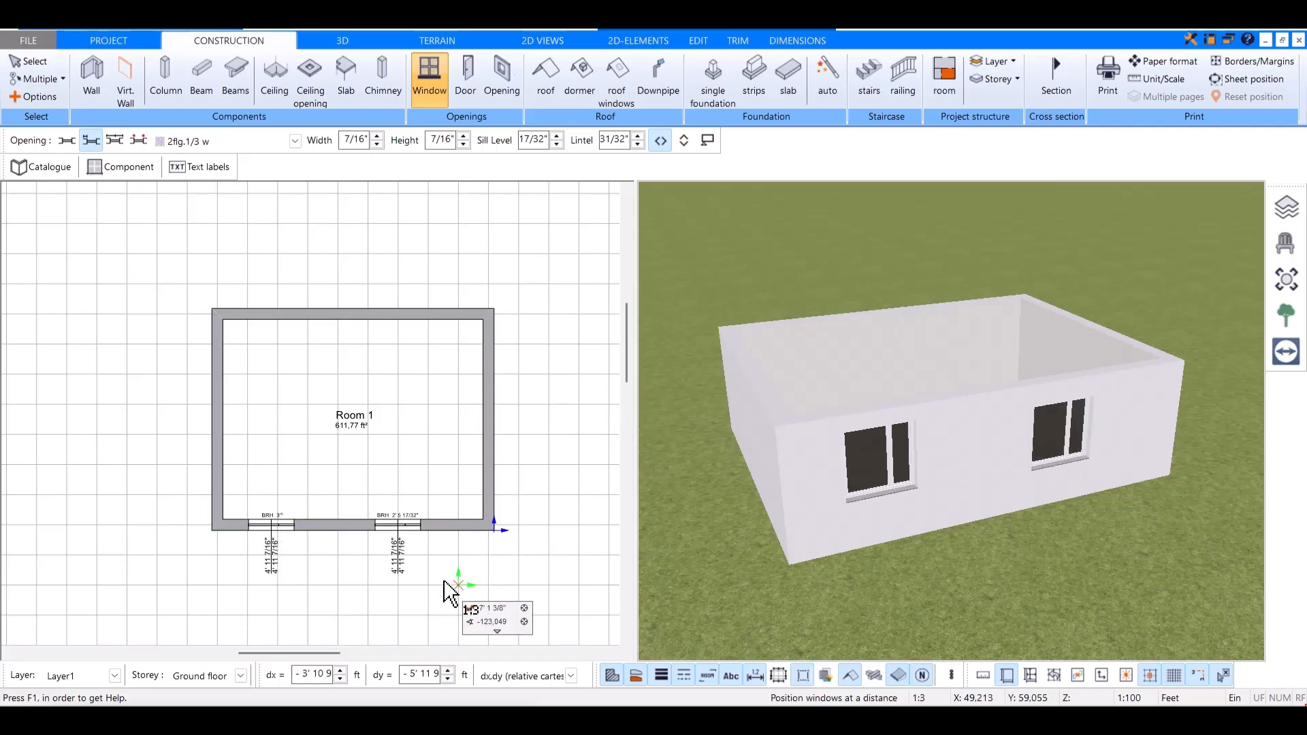
key("Escape")
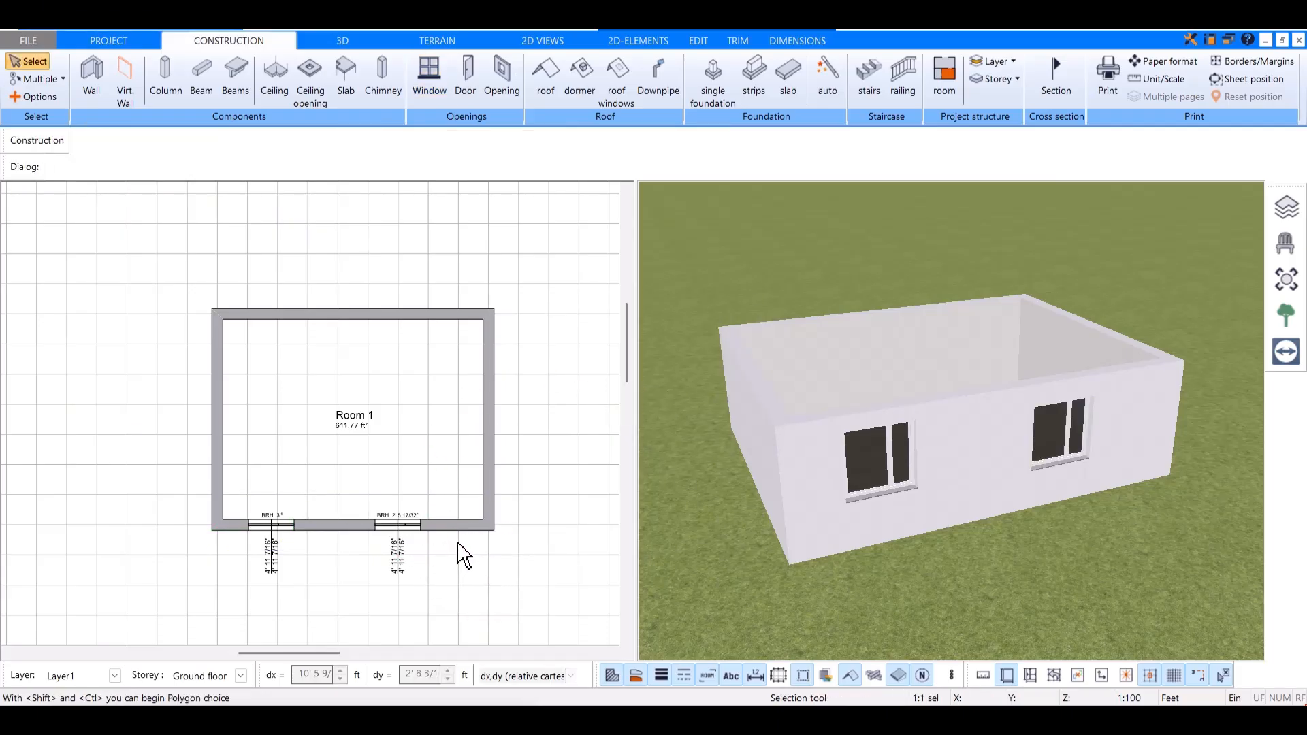
Step: Insert a 2flg.1/3 w window in the plan's left wall using the centred window placement
left_click(442, 94)
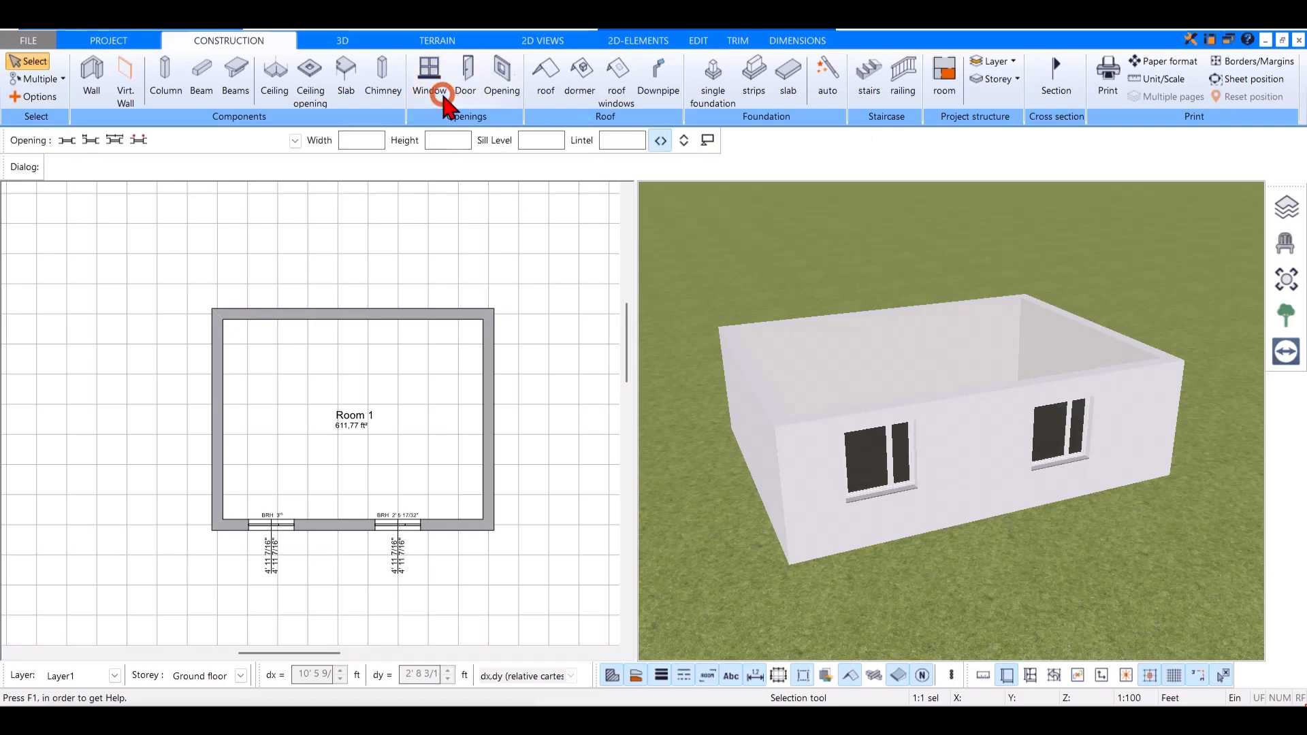
left_click(112, 144)
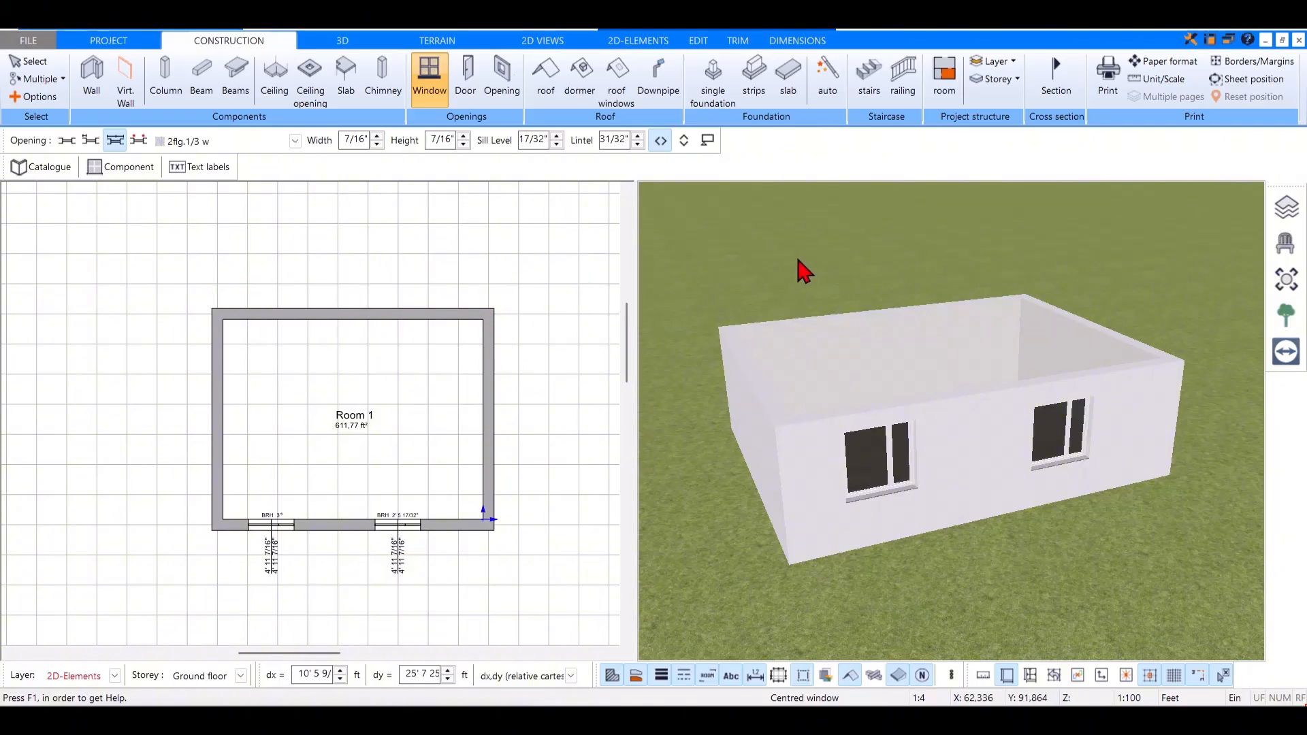
left_click_drag(798, 260, 781, 255)
scroll(739, 368, "down", 3)
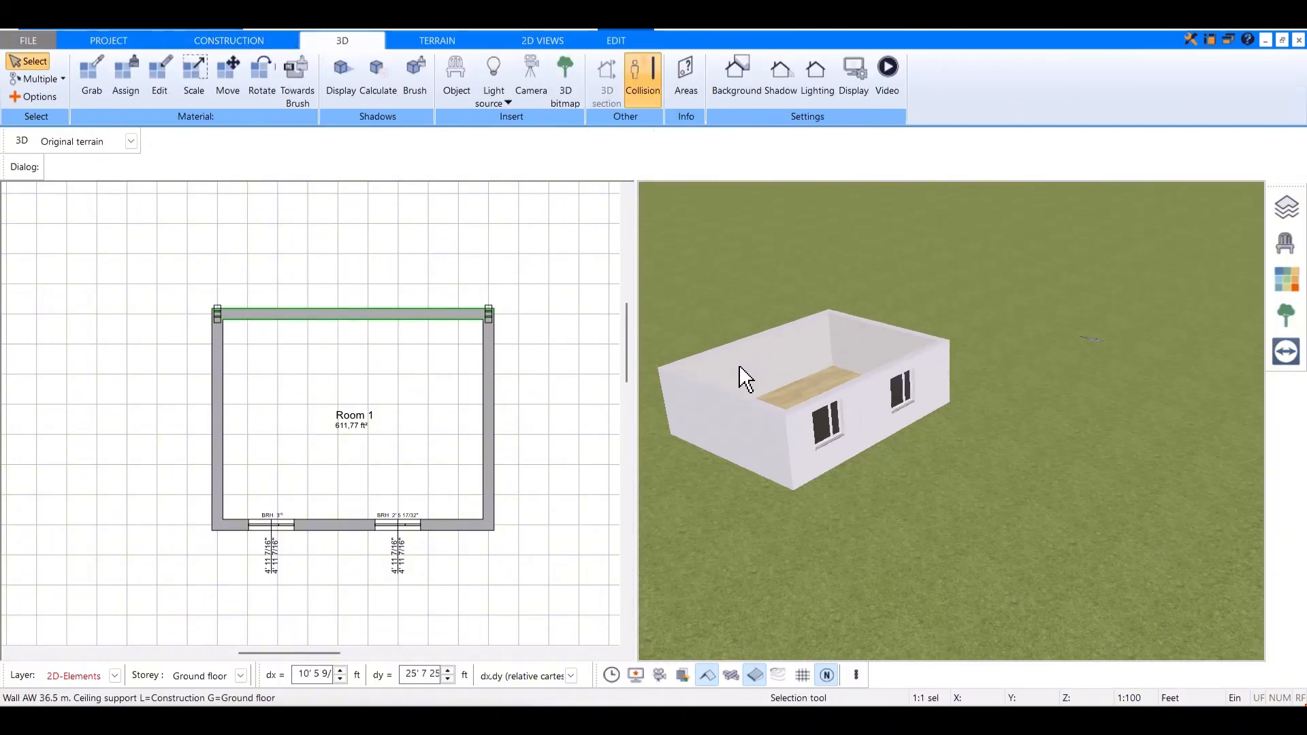
scroll(674, 416, "up", 5)
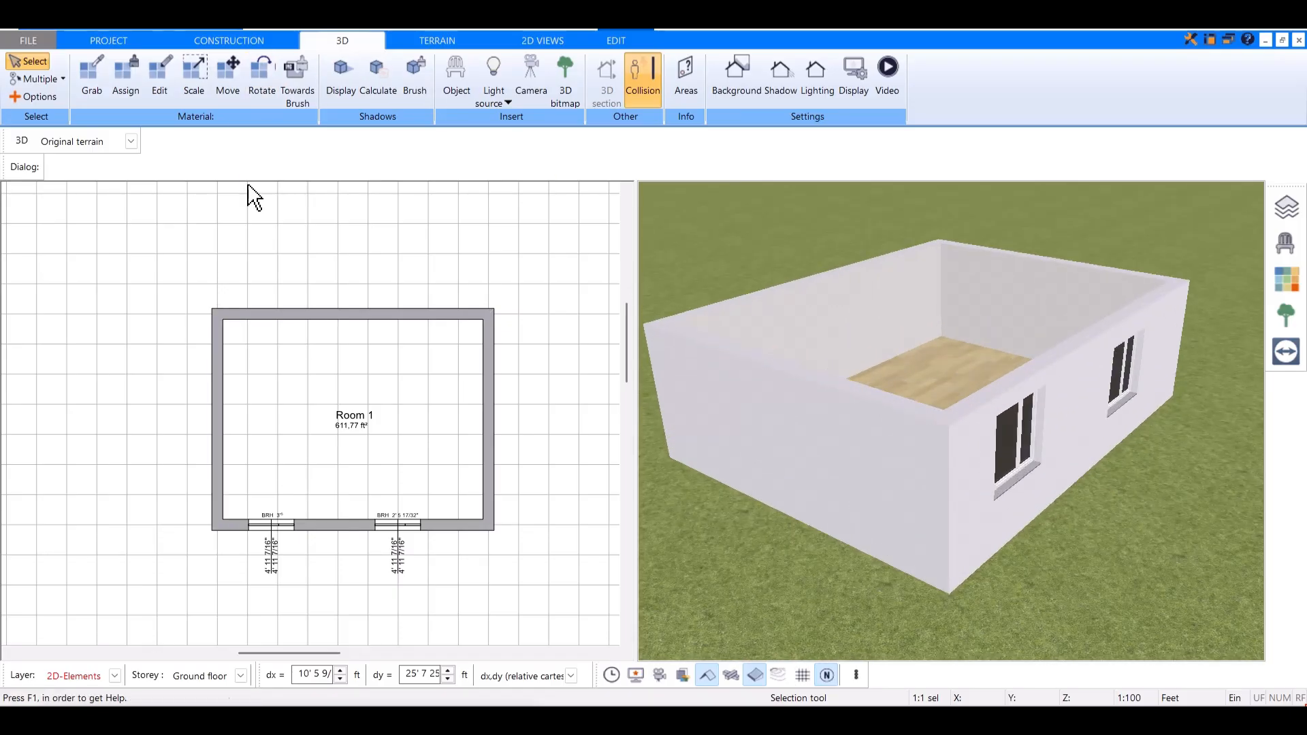
left_click(252, 208)
left_click(420, 85)
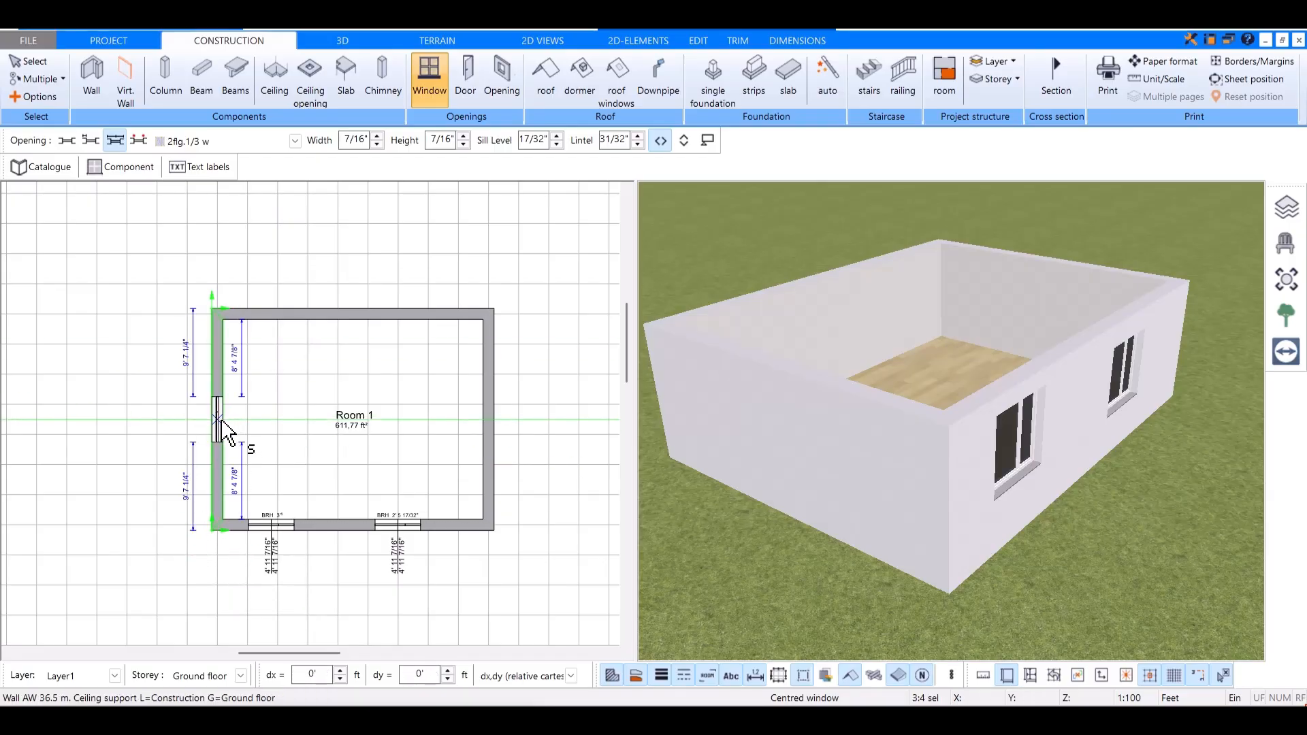
left_click(219, 421)
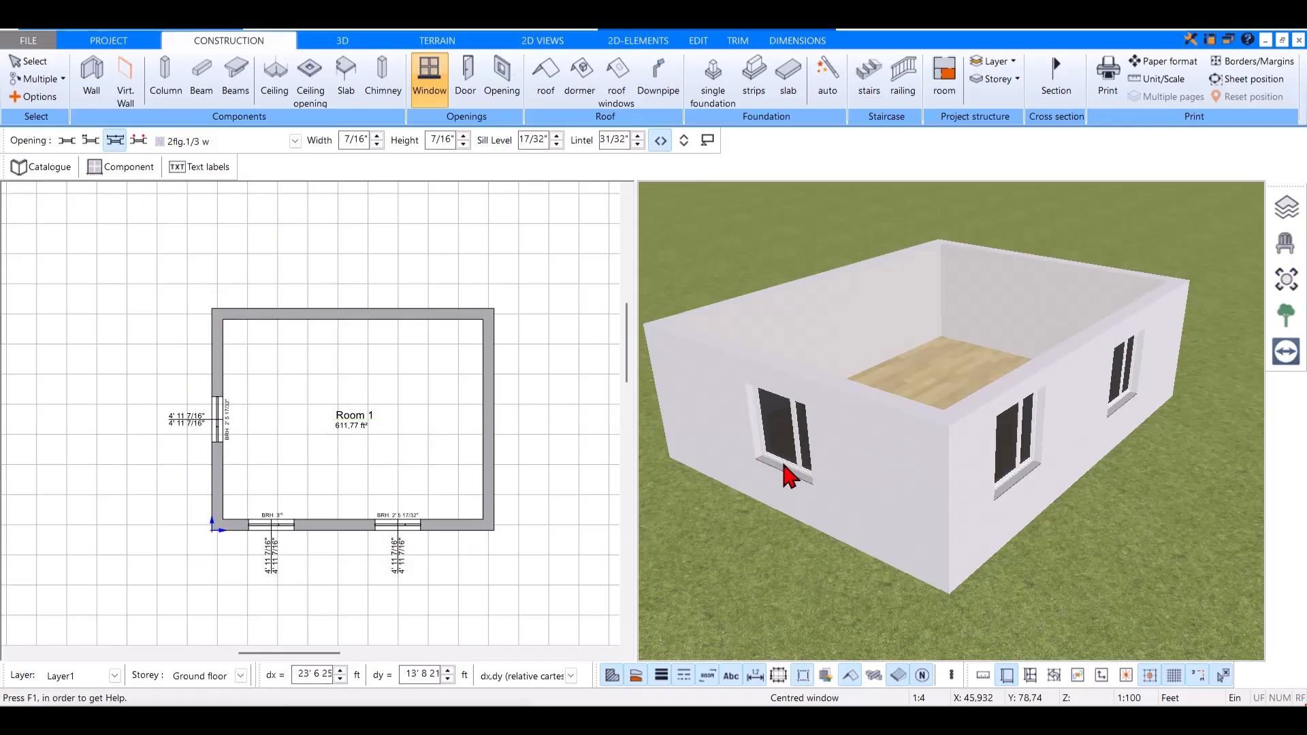
scroll(790, 477, "down", 2)
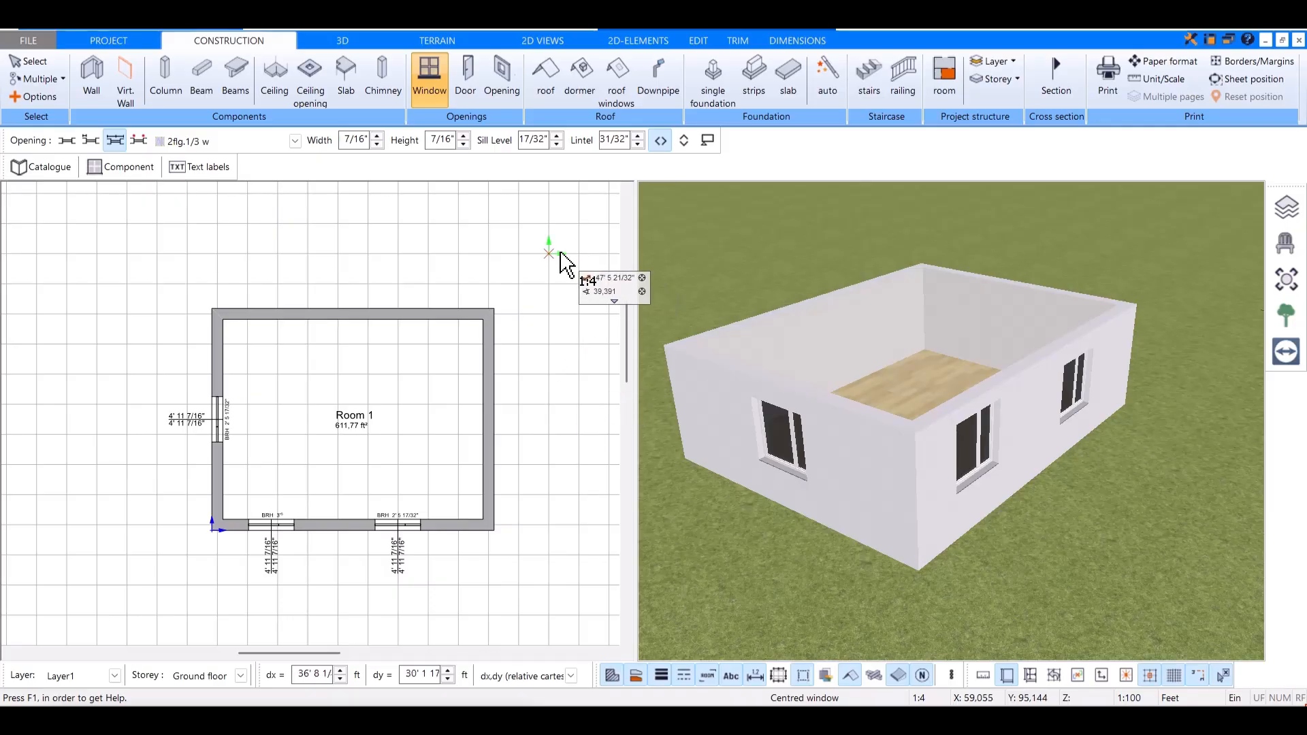
Step: Insert an IT1 door centred between the outer corners of the plan's right wall, hinged at its lower jamb and opening into the room
left_click(467, 65)
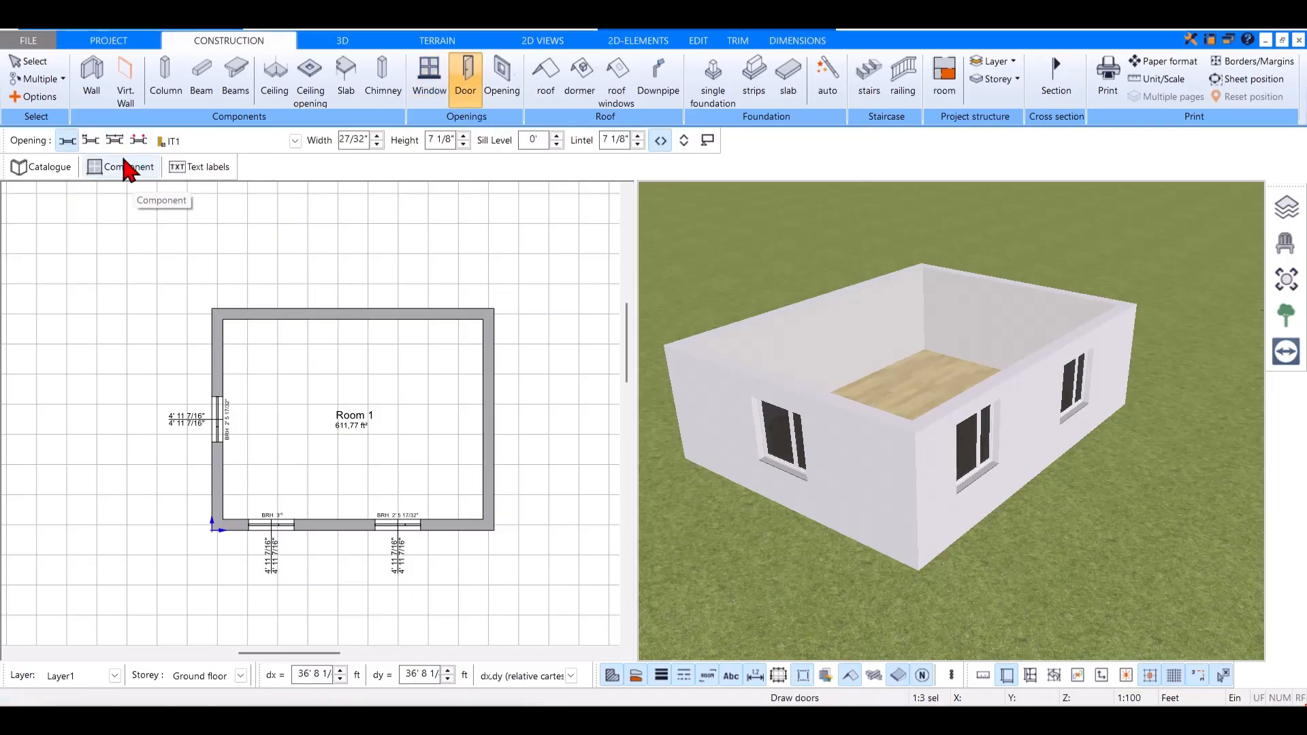
left_click(117, 150)
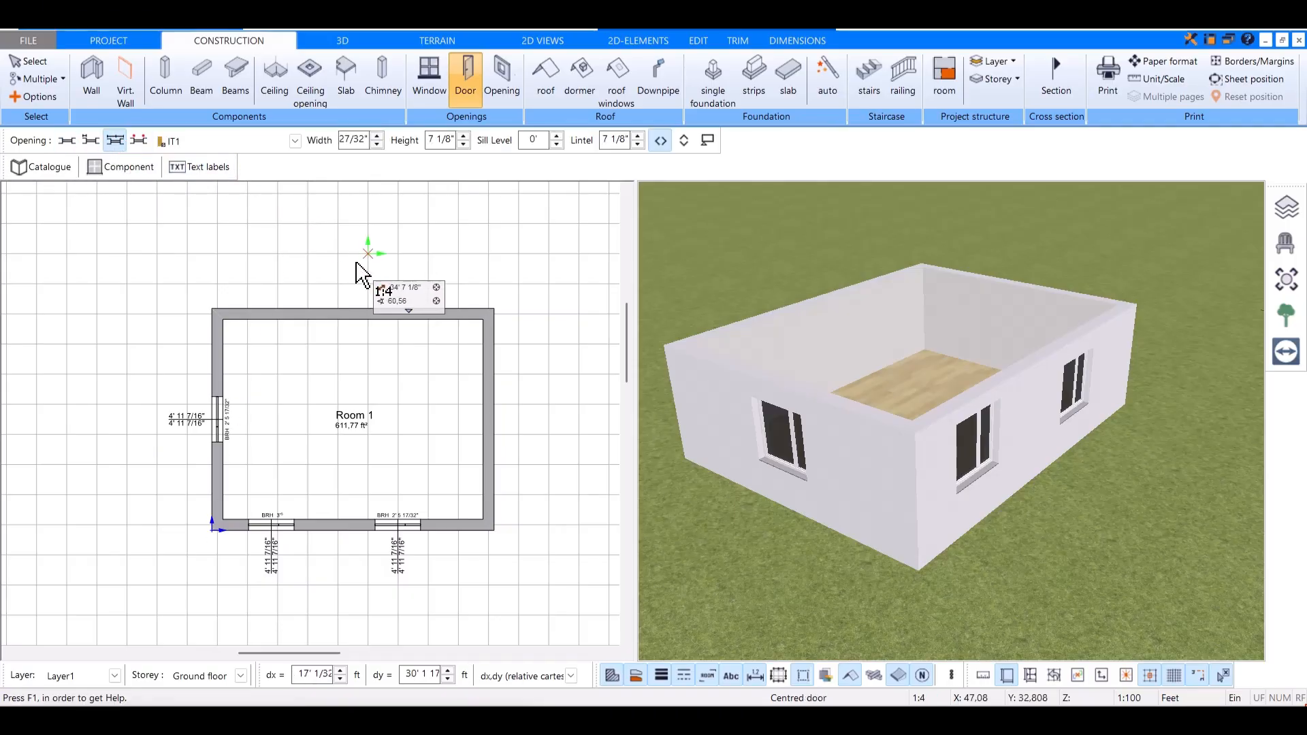
left_click(492, 310)
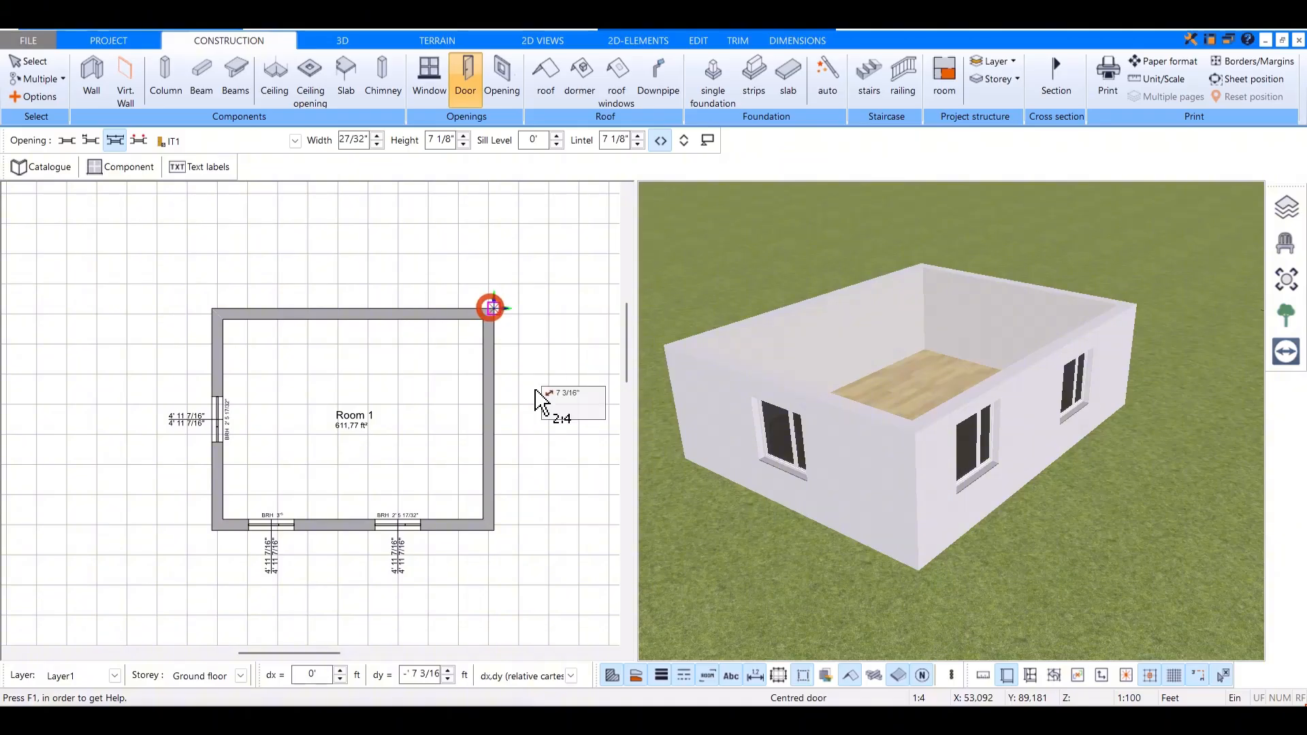
left_click(493, 529)
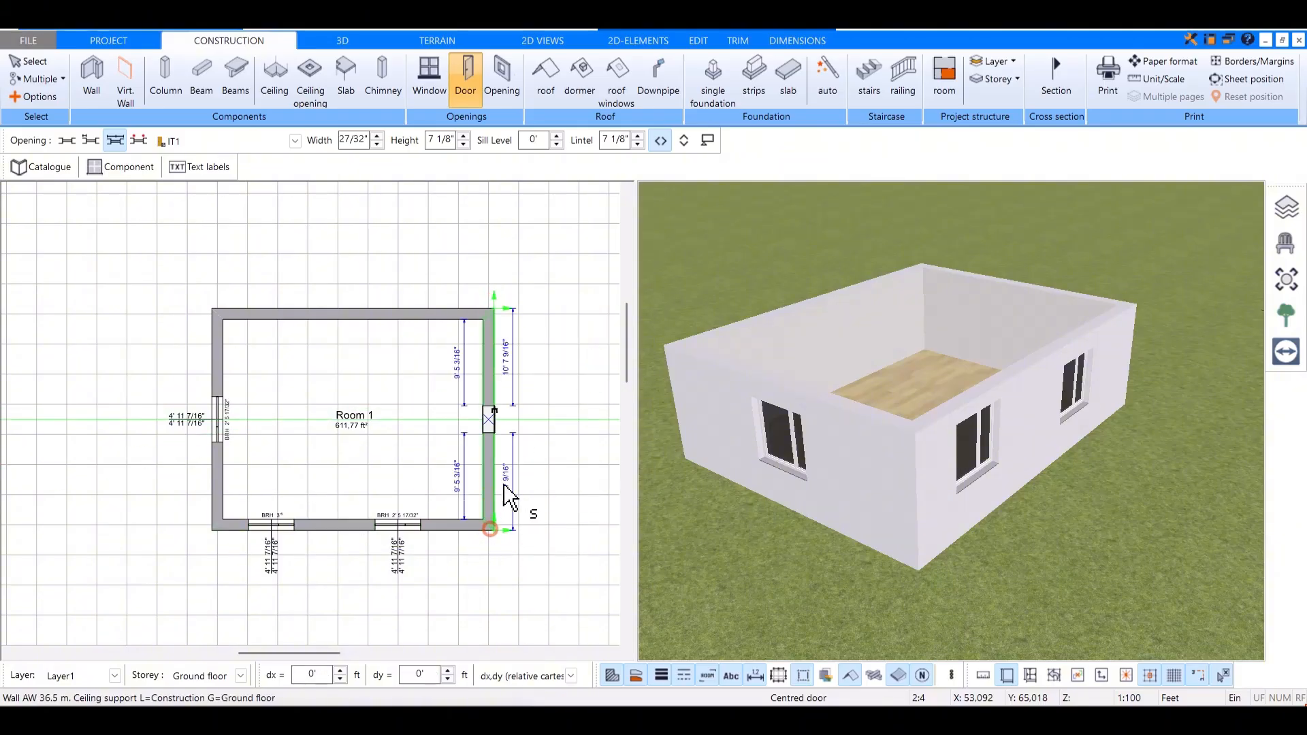
left_click(493, 424)
left_click(475, 431)
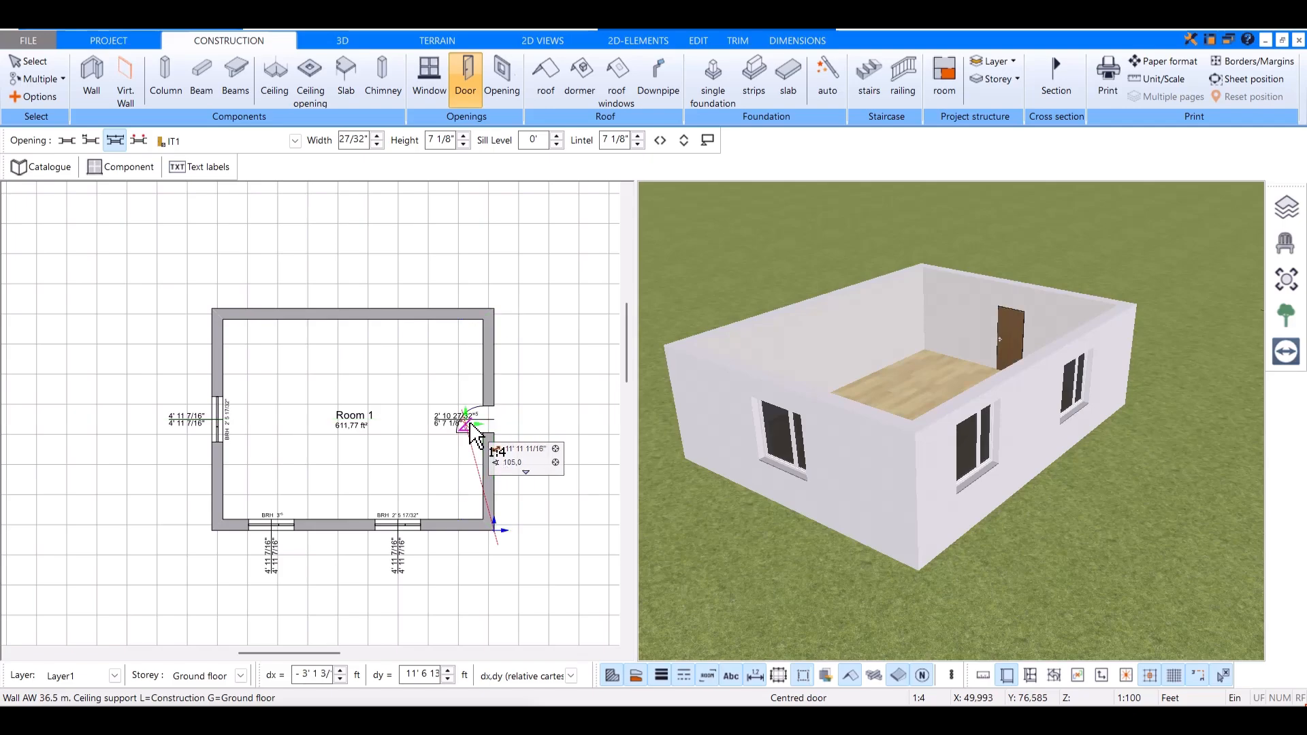
scroll(1026, 323, "up", 2)
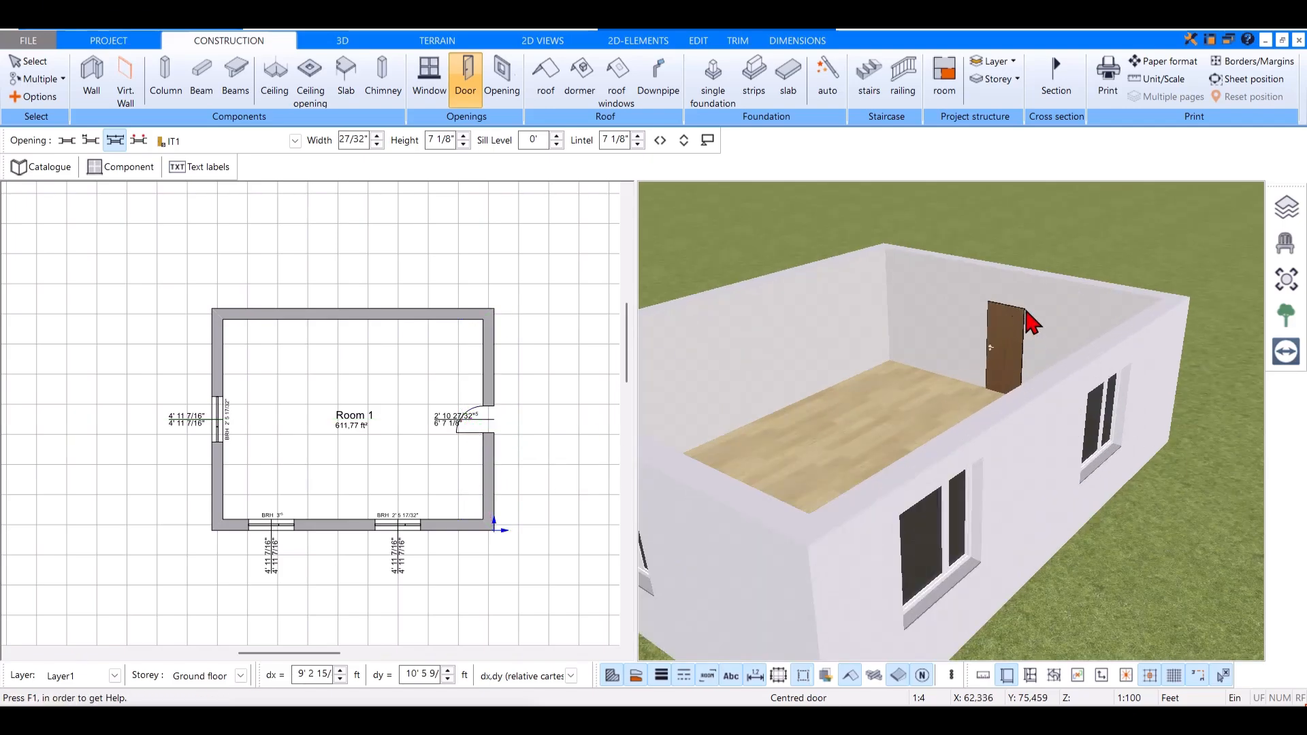
scroll(921, 407, "down", 1)
scroll(918, 399, "down", 1)
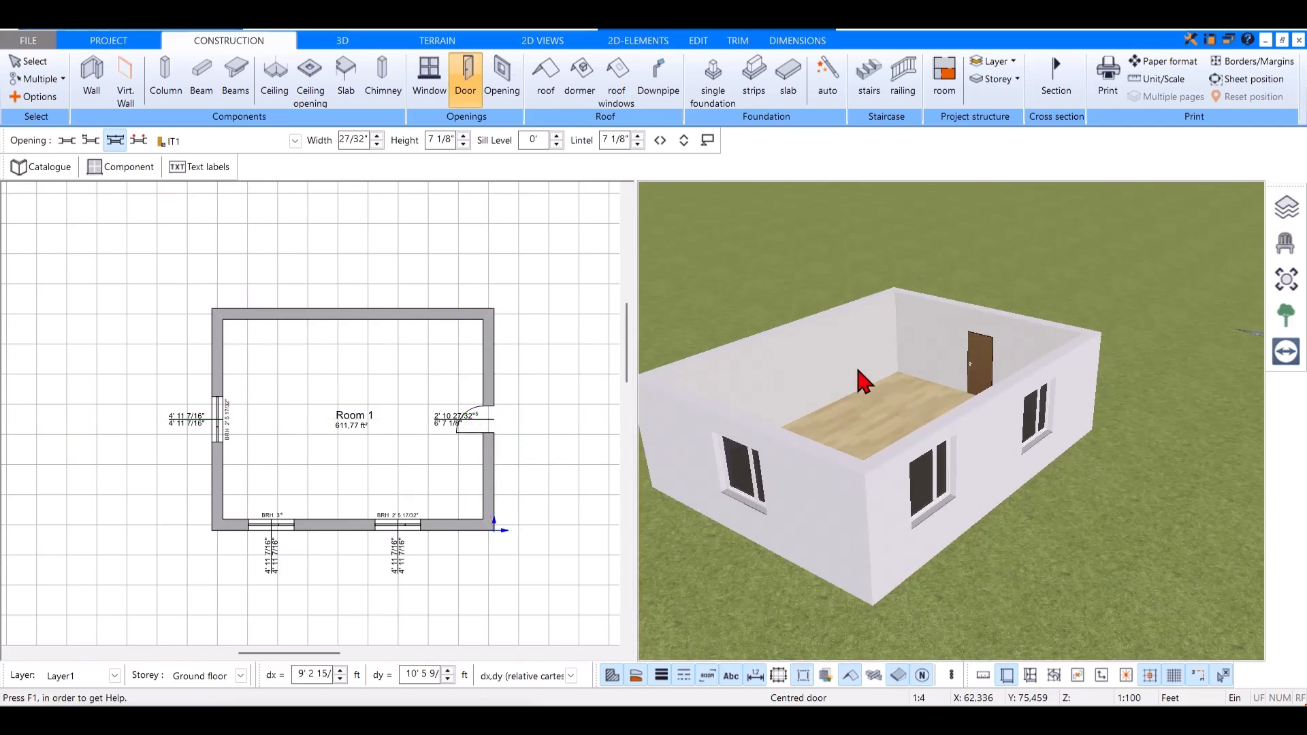